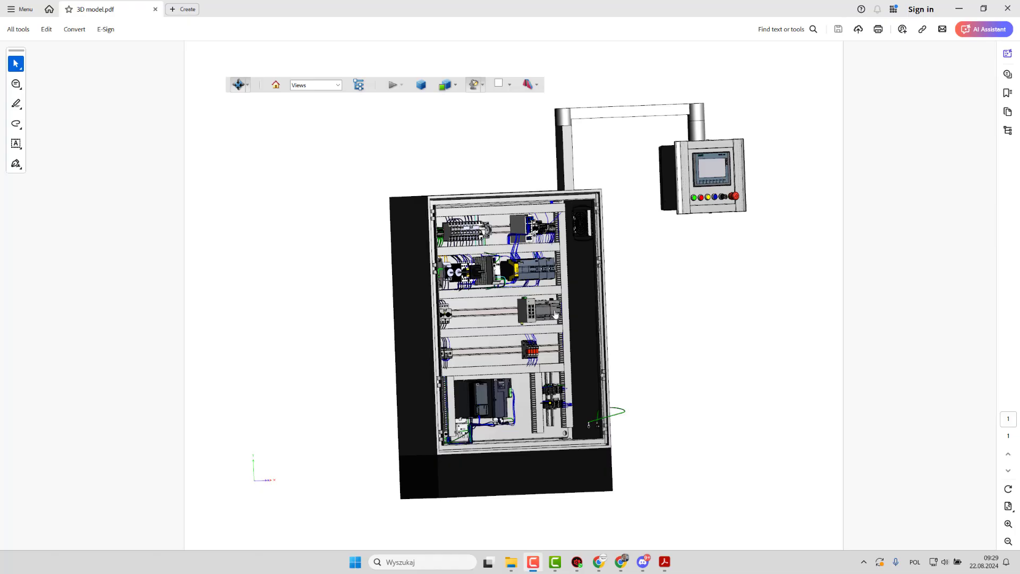
Rotate the cabinet 3D model toward a front view in the PDF viewer
{"action": "left_click_drag", "start_coordinate": [537, 312], "coordinate": [367, 330]}
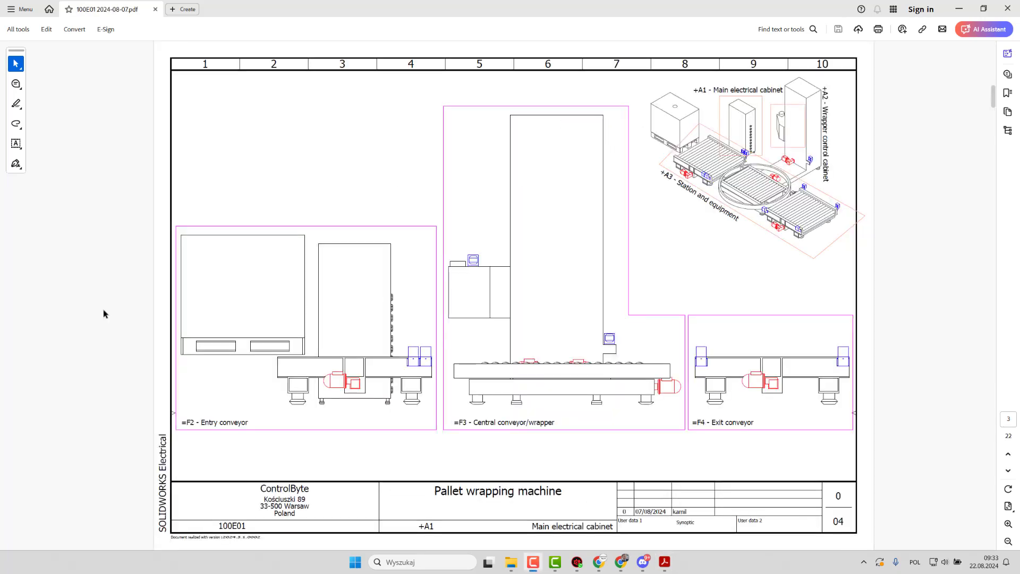
{"action": "scroll", "coordinate": [104, 314], "scroll_direction": "down", "scroll_amount": 1}
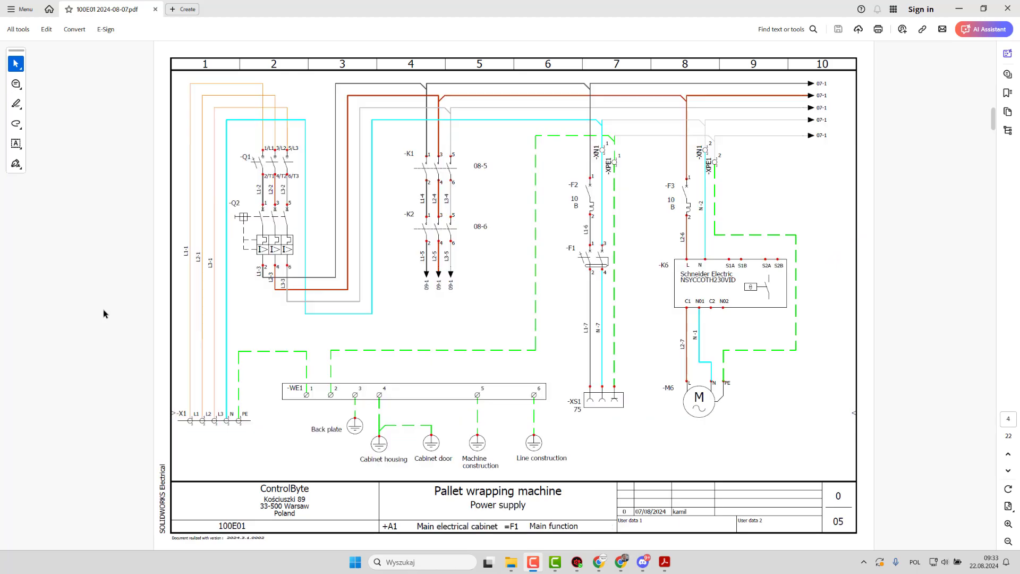
{"action": "scroll", "coordinate": [104, 314], "scroll_direction": "down", "scroll_amount": 1}
{"action": "scroll", "coordinate": [104, 315], "scroll_direction": "down", "scroll_amount": 1}
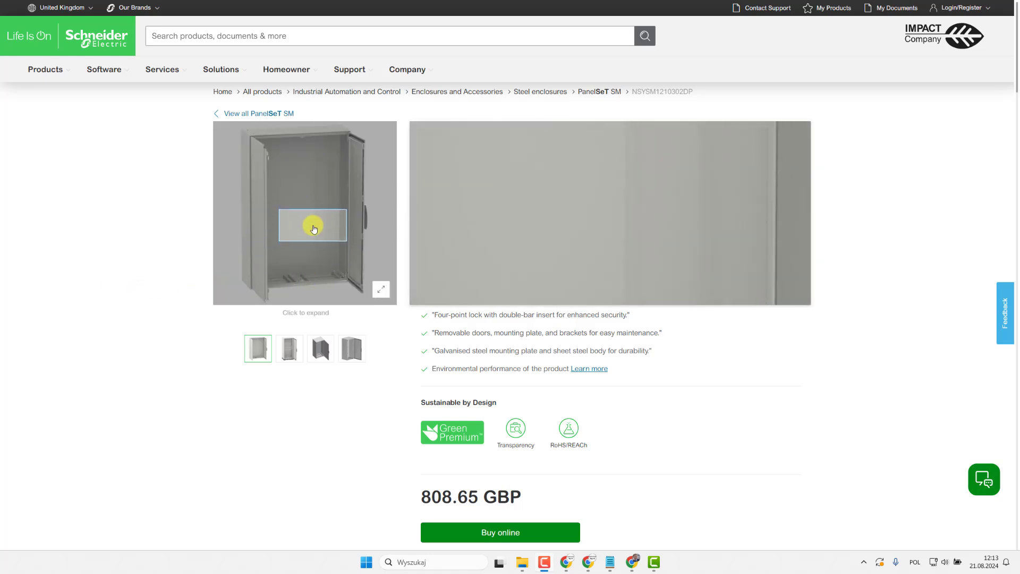
Show the PanelSeT SM enclosure product image full-screen and zoomed in
{"action": "left_click", "coordinate": [313, 229]}
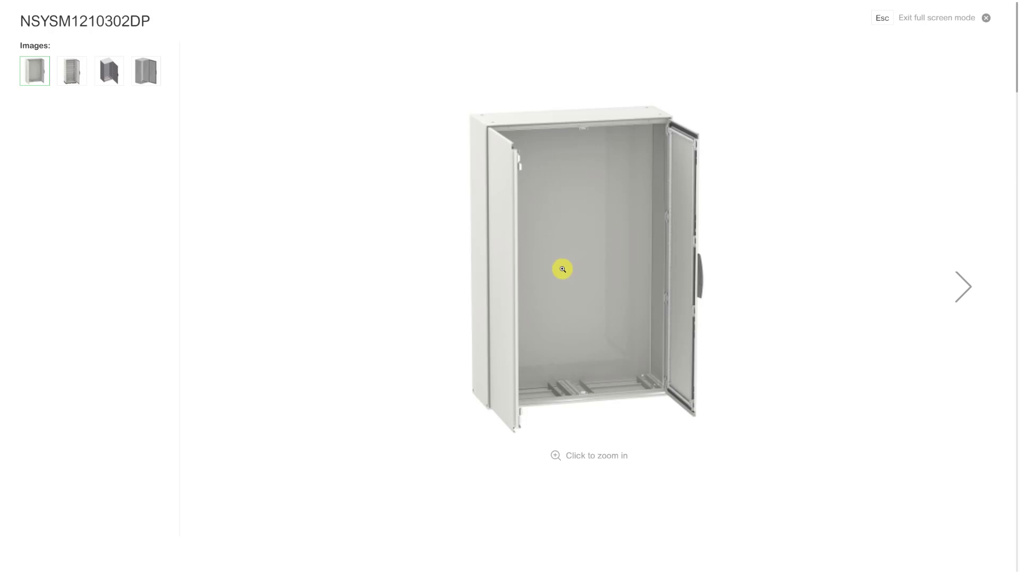
{"action": "left_click", "coordinate": [583, 258]}
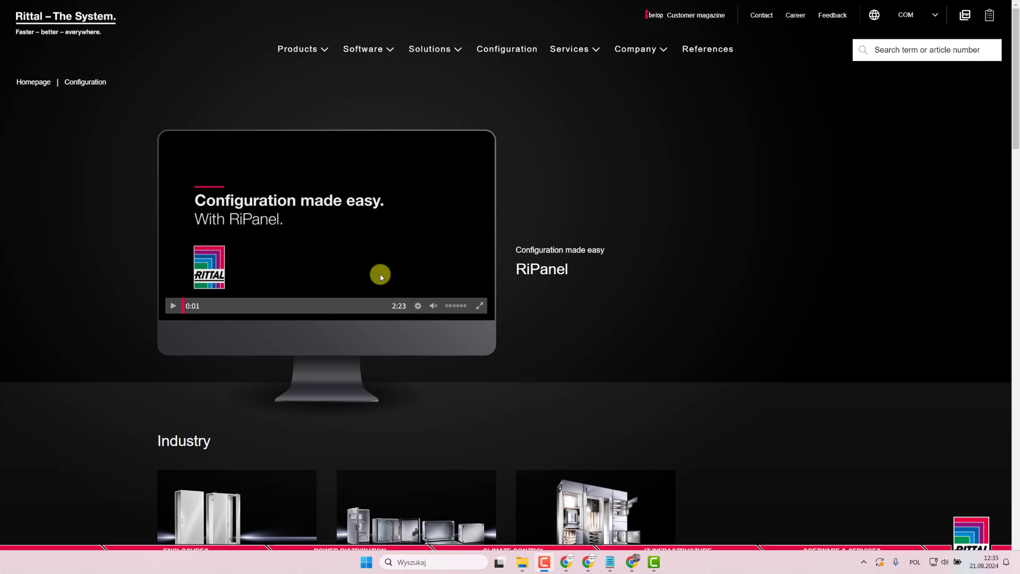
{"action": "scroll", "coordinate": [381, 275], "scroll_direction": "down", "scroll_amount": 2}
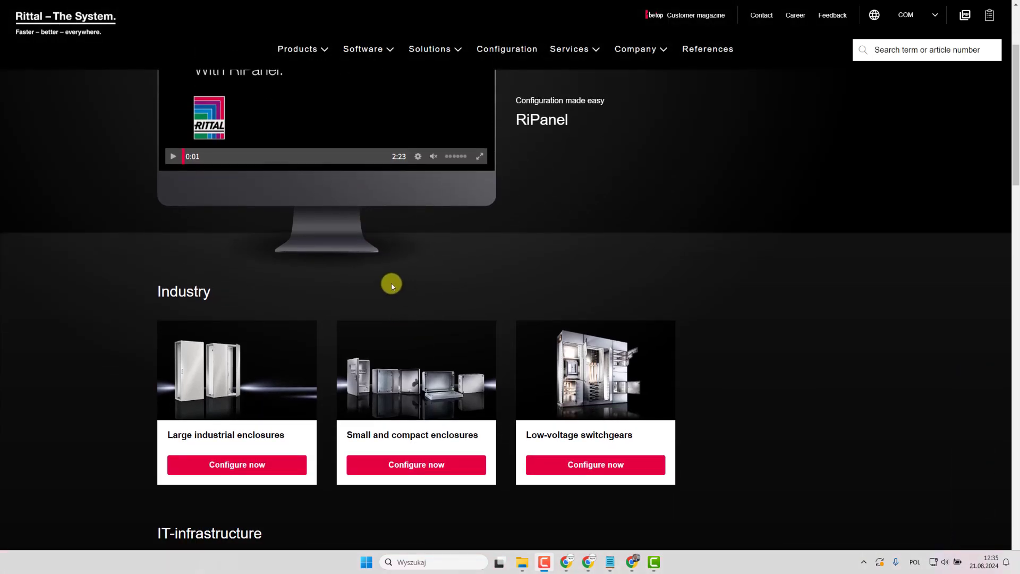
{"action": "scroll", "coordinate": [391, 285], "scroll_direction": "down", "scroll_amount": 1}
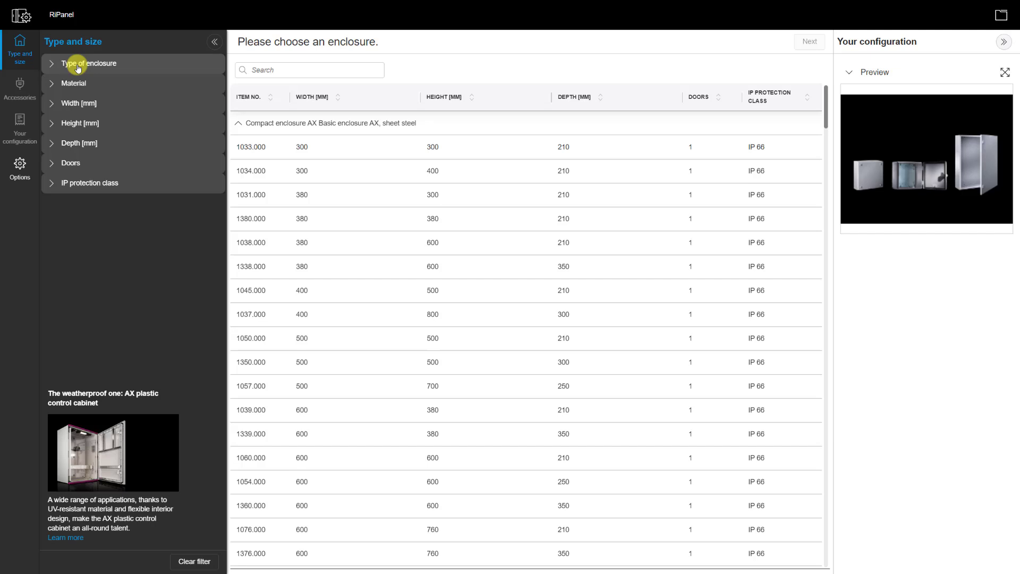
Filter the enclosure list to AX type in sheet steel material
{"action": "left_click", "coordinate": [51, 62]}
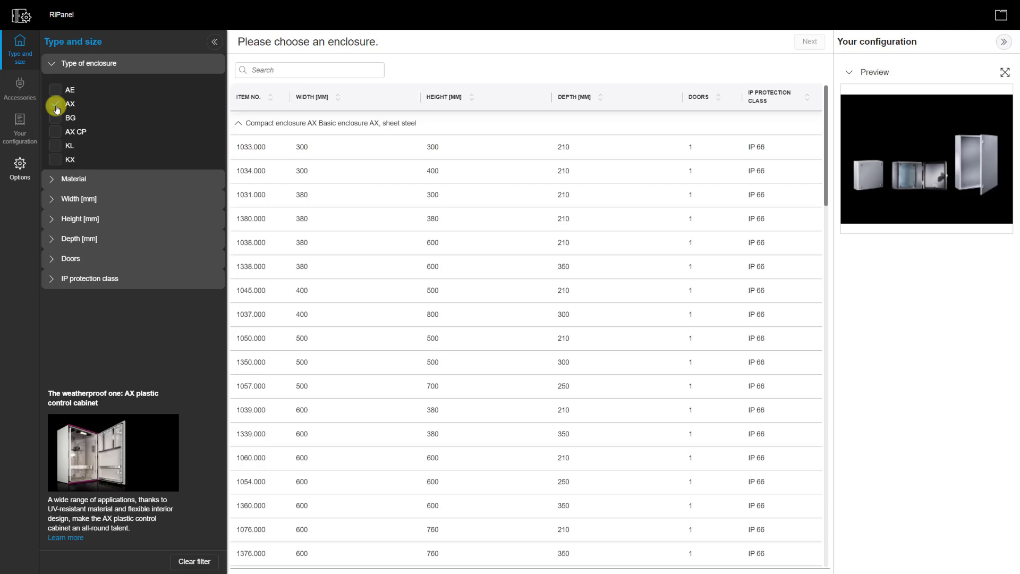
{"action": "left_click", "coordinate": [56, 105]}
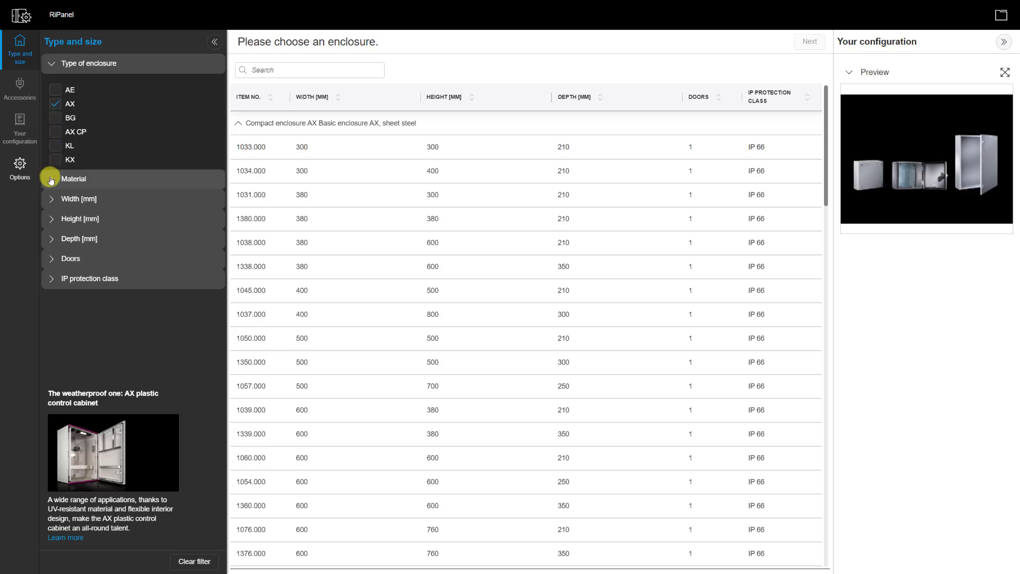
{"action": "left_click", "coordinate": [51, 179]}
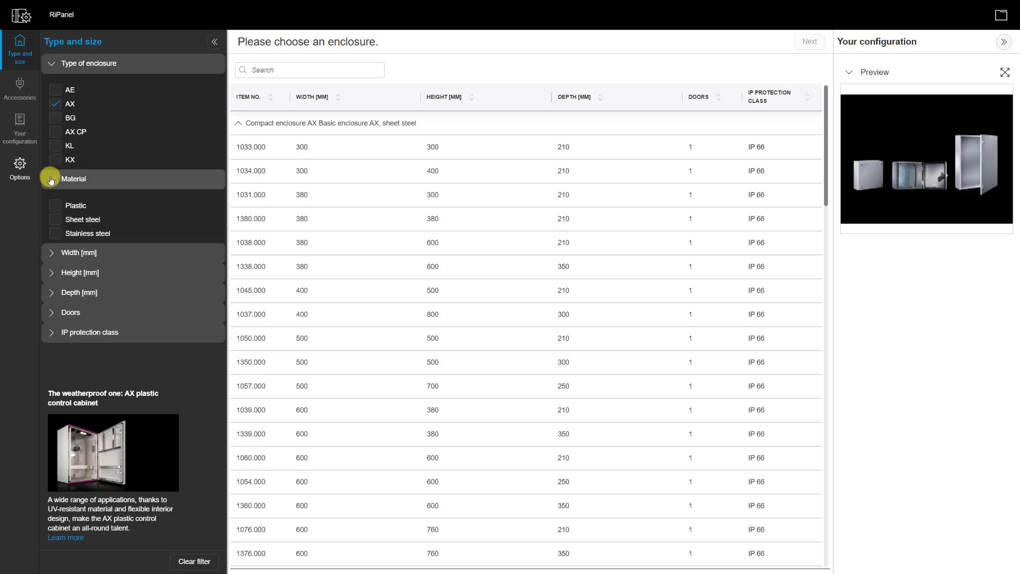
{"action": "left_click", "coordinate": [56, 221]}
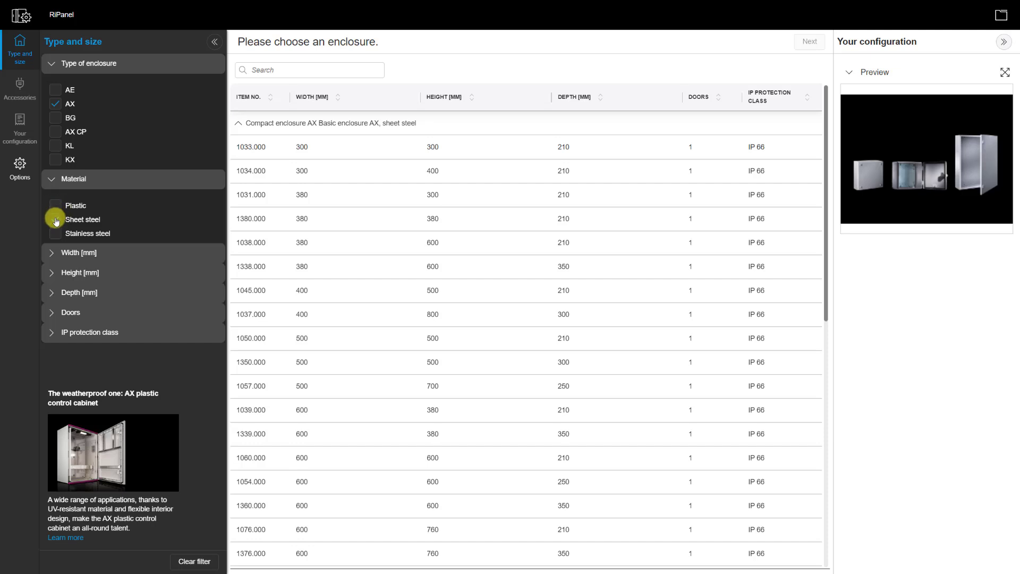
{"action": "left_click", "coordinate": [57, 221]}
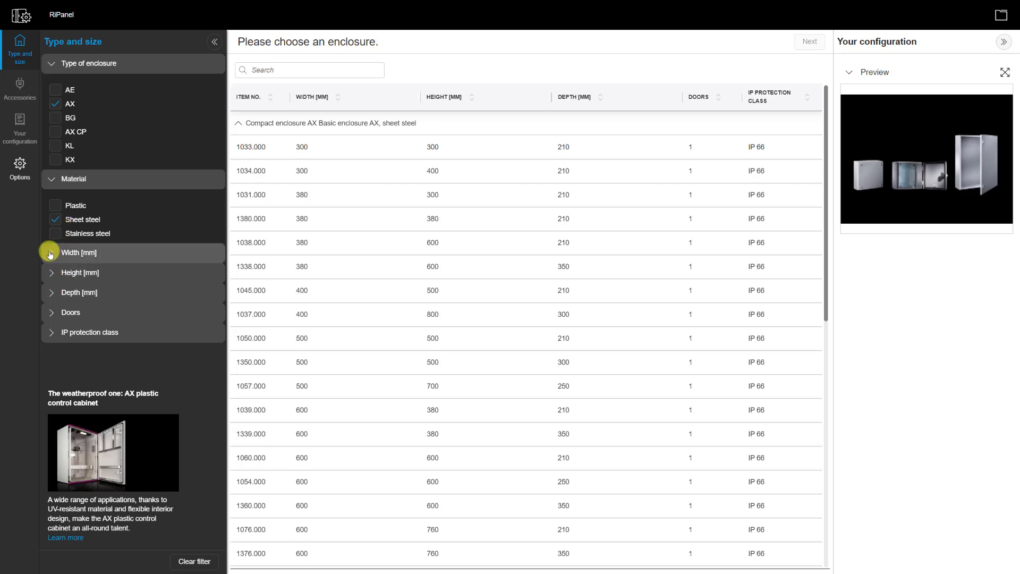
Filter the size to width 1000 mm, height 1200 mm and depth 300 mm
{"action": "left_click", "coordinate": [50, 253]}
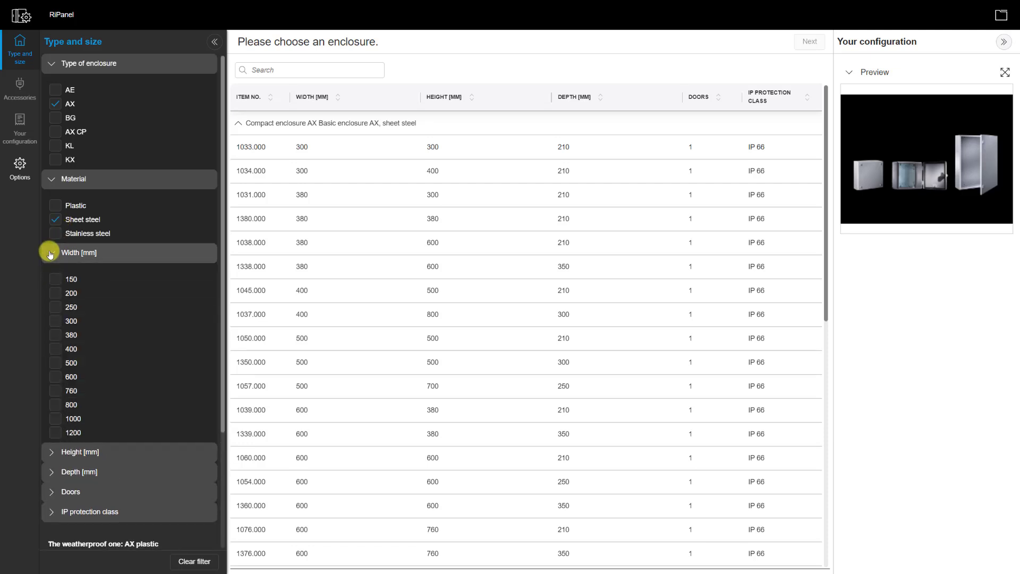
{"action": "left_click", "coordinate": [56, 419]}
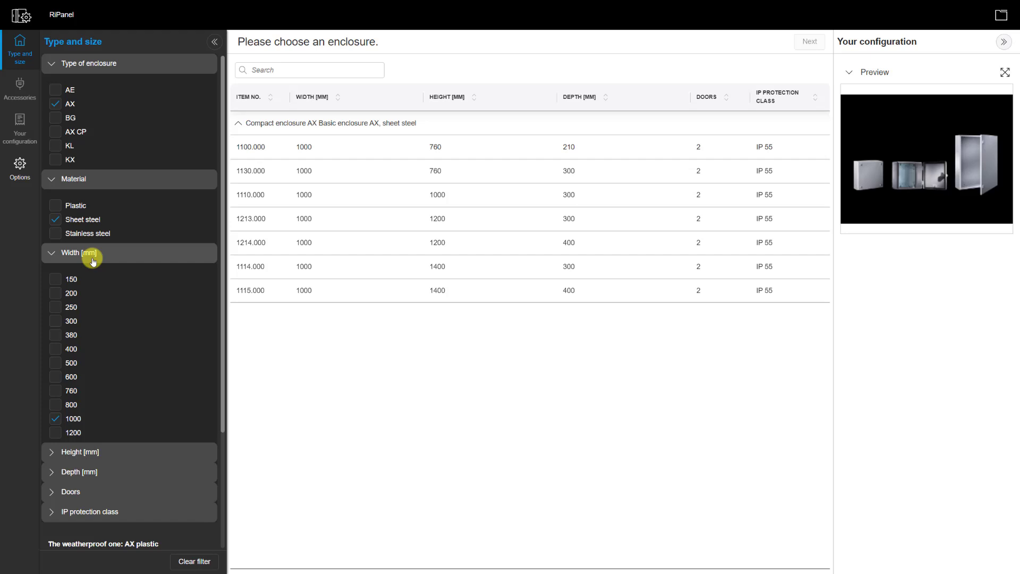
{"action": "left_click", "coordinate": [52, 456]}
{"action": "scroll", "coordinate": [56, 446], "scroll_direction": "down", "scroll_amount": 5}
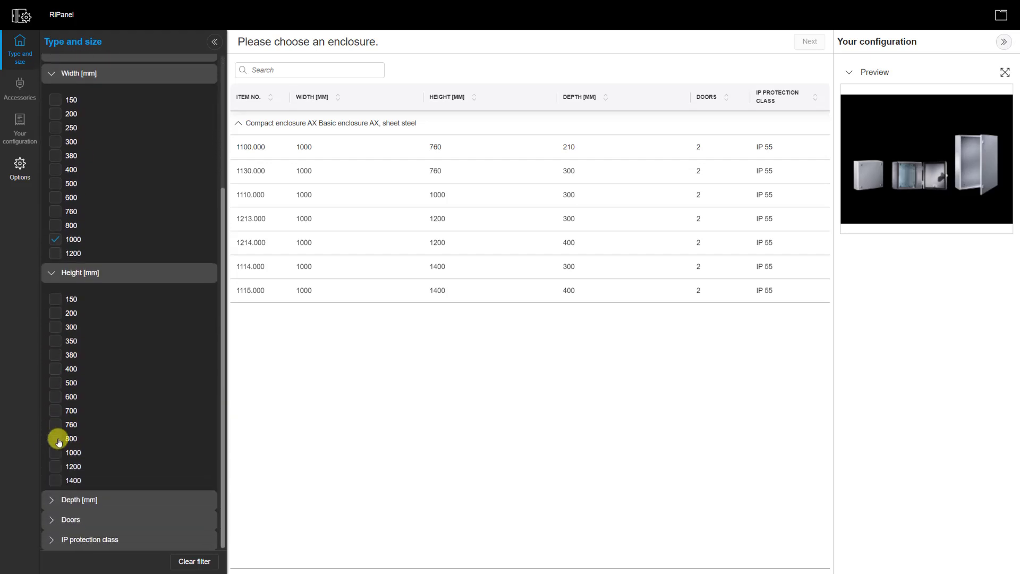
{"action": "left_click", "coordinate": [56, 467]}
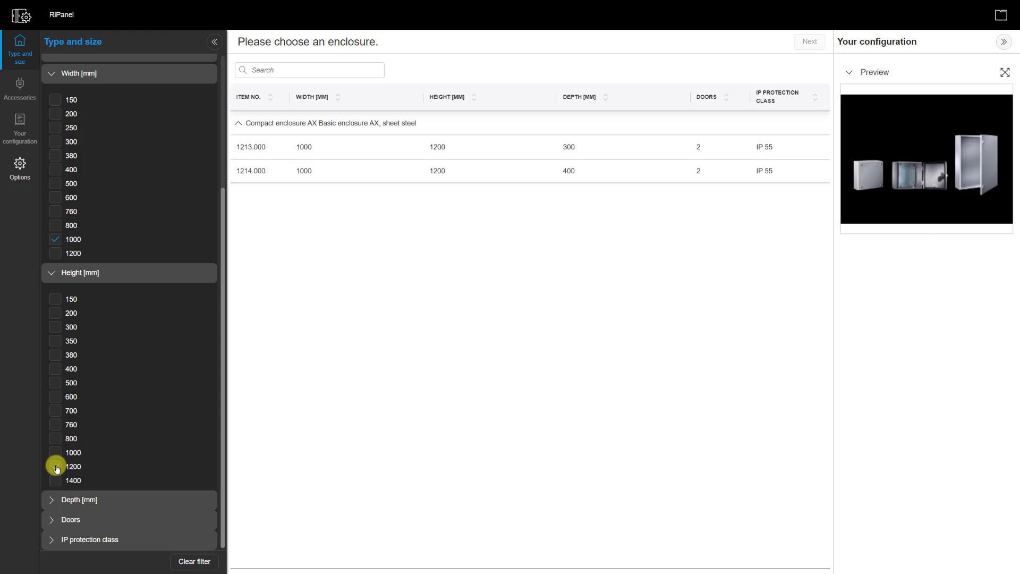
{"action": "left_click", "coordinate": [51, 499]}
{"action": "scroll", "coordinate": [53, 479], "scroll_direction": "down", "scroll_amount": 3}
{"action": "left_click", "coordinate": [55, 492]}
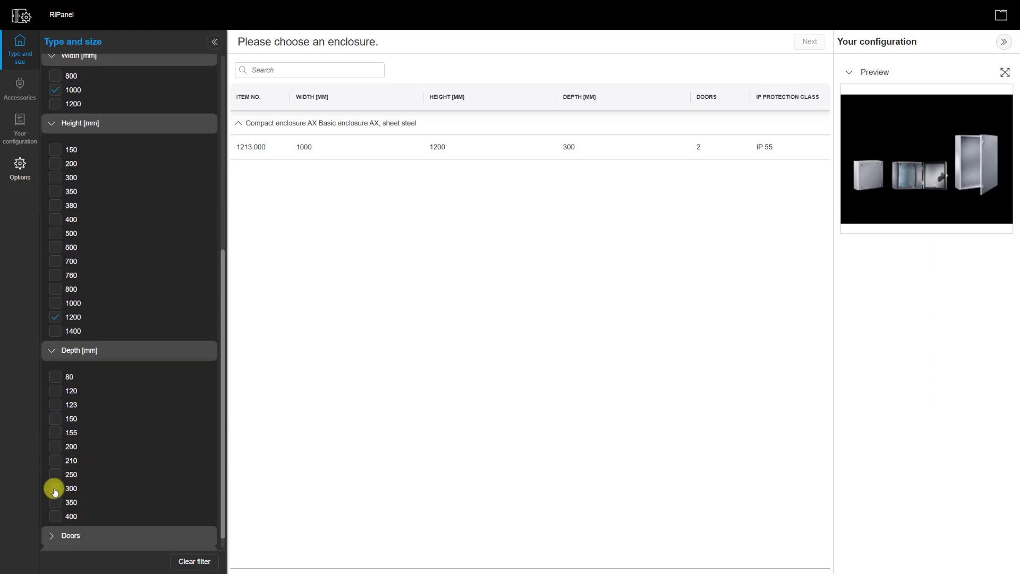
{"action": "scroll", "coordinate": [55, 492], "scroll_direction": "down", "scroll_amount": 1}
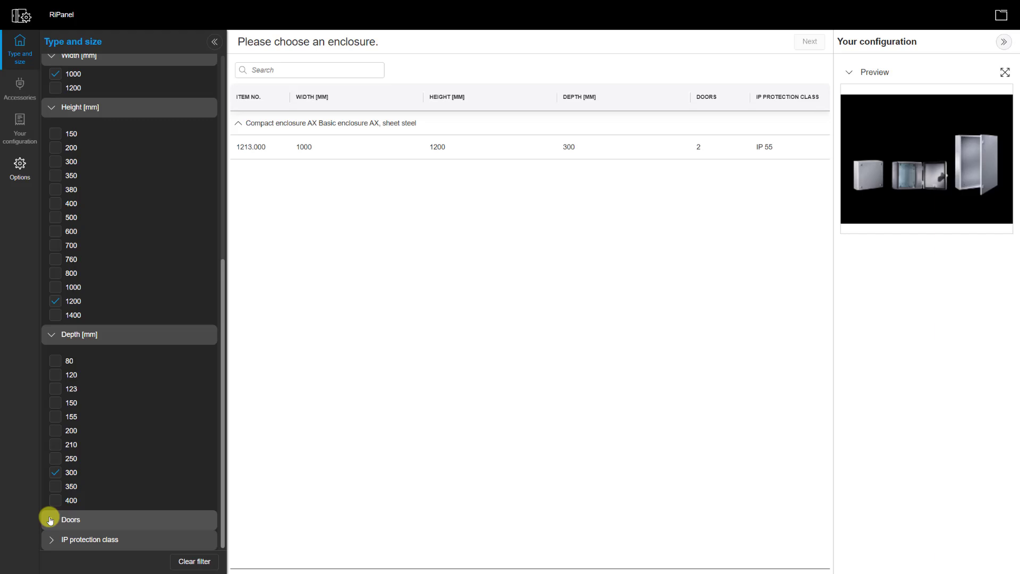
Restrict the list to two-door enclosures with IP 55 protection
{"action": "left_click", "coordinate": [51, 519]}
{"action": "scroll", "coordinate": [50, 517], "scroll_direction": "down", "scroll_amount": 1}
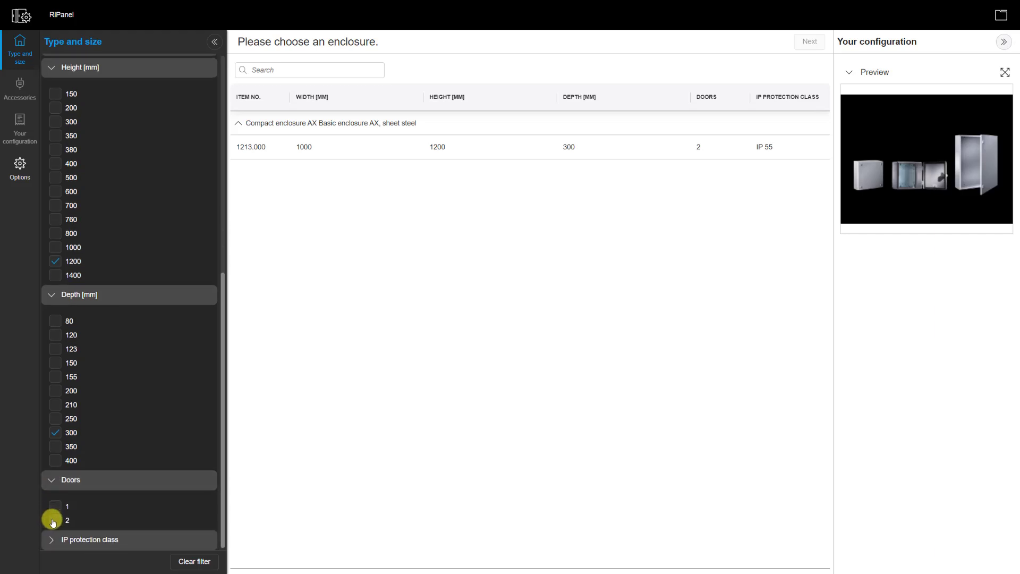
{"action": "left_click", "coordinate": [54, 521]}
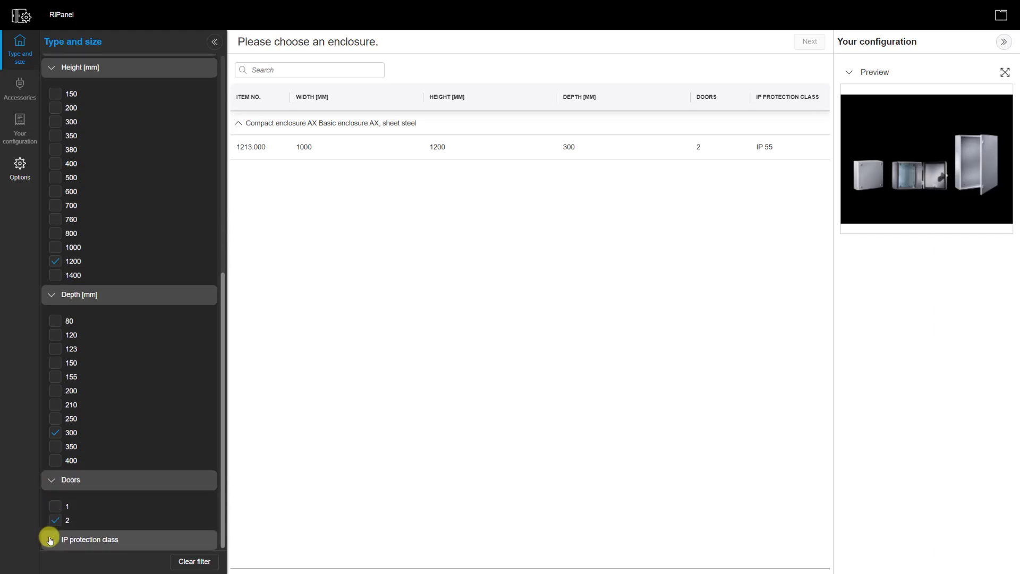
{"action": "left_click", "coordinate": [54, 540]}
{"action": "scroll", "coordinate": [56, 518], "scroll_direction": "down", "scroll_amount": 1}
{"action": "scroll", "coordinate": [56, 520], "scroll_direction": "down", "scroll_amount": 1}
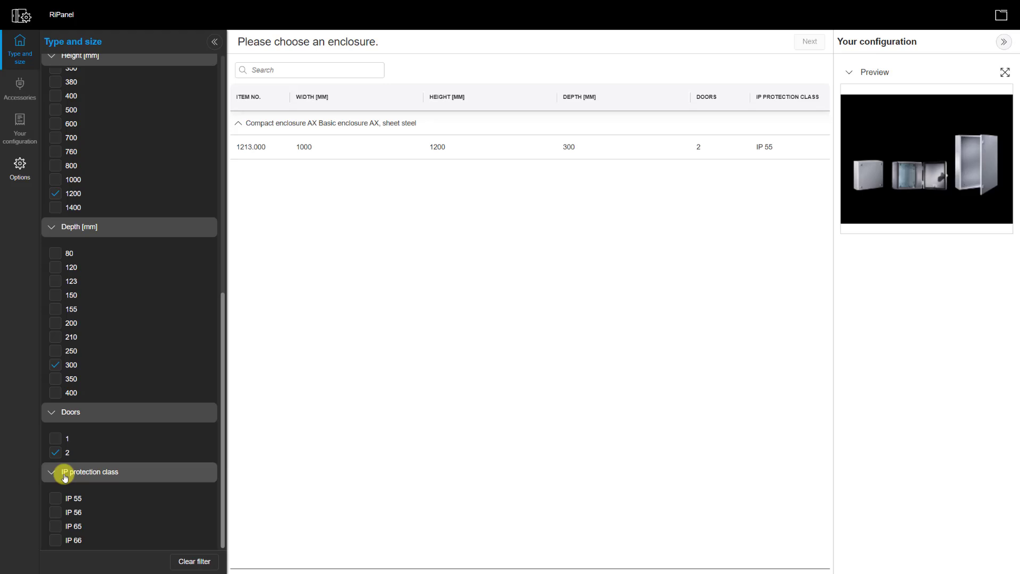
{"action": "left_click", "coordinate": [55, 498]}
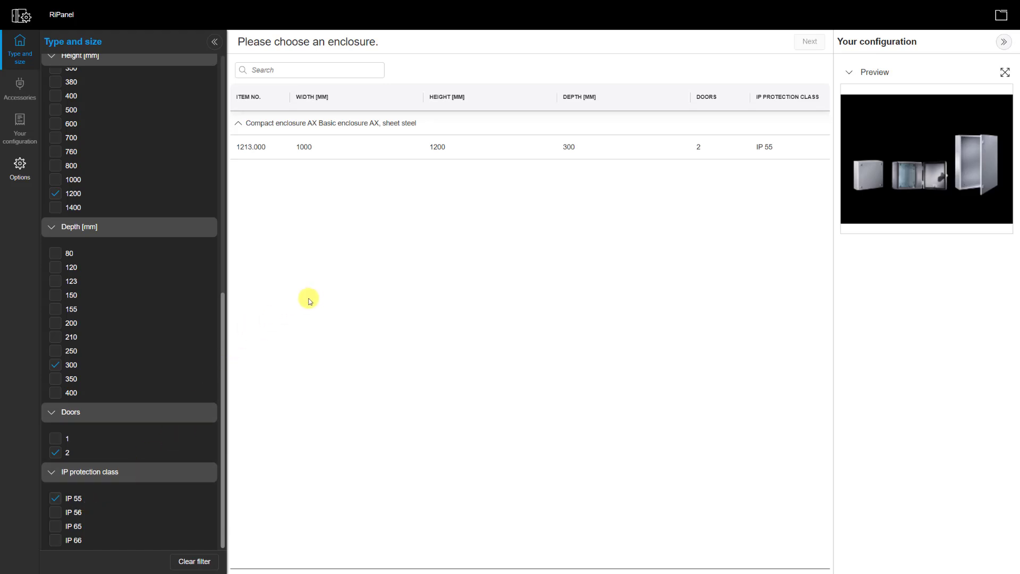
Select enclosure 1213.000 and inspect it in the large 3D view
{"action": "left_click", "coordinate": [372, 152]}
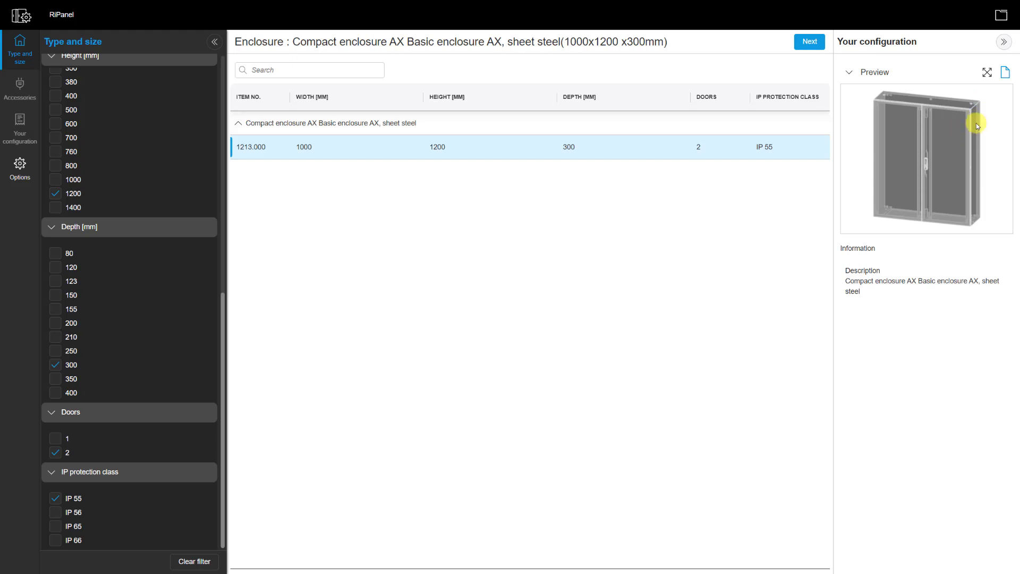
{"action": "left_click", "coordinate": [989, 74]}
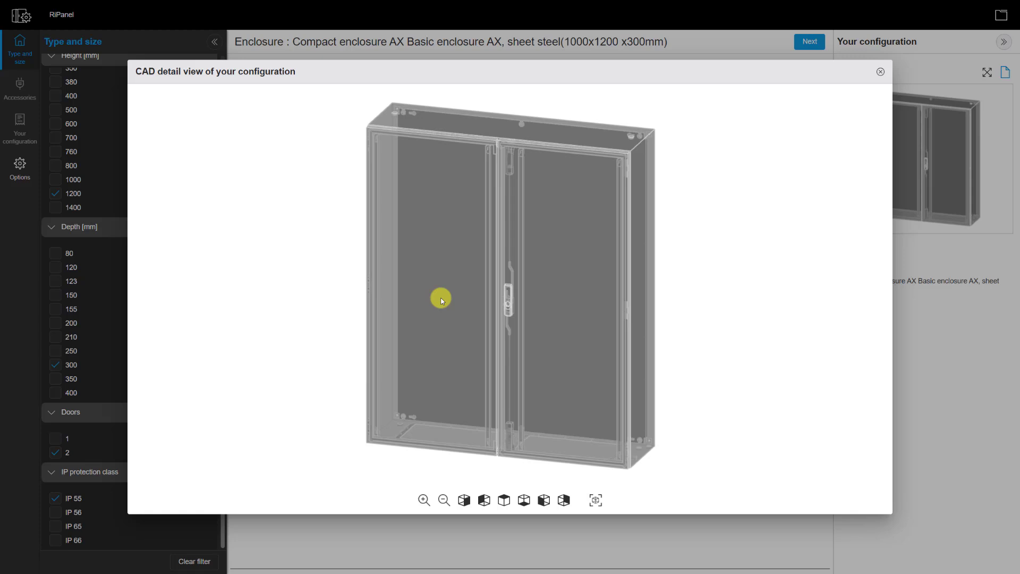
{"action": "mouse_move", "coordinate": [442, 296]}
{"action": "left_mouse_down"}
{"action": "mouse_move", "coordinate": [571, 291]}
{"action": "mouse_move", "coordinate": [410, 265]}
{"action": "mouse_move", "coordinate": [531, 272]}
{"action": "mouse_move", "coordinate": [501, 253]}
{"action": "mouse_move", "coordinate": [424, 254]}
{"action": "left_mouse_up"}
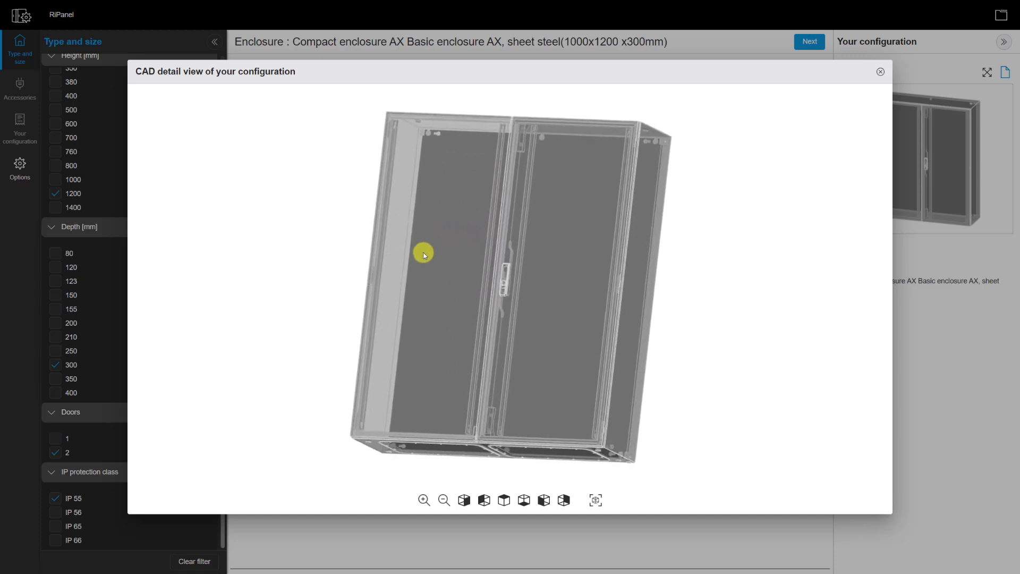
{"action": "left_click", "coordinate": [881, 76]}
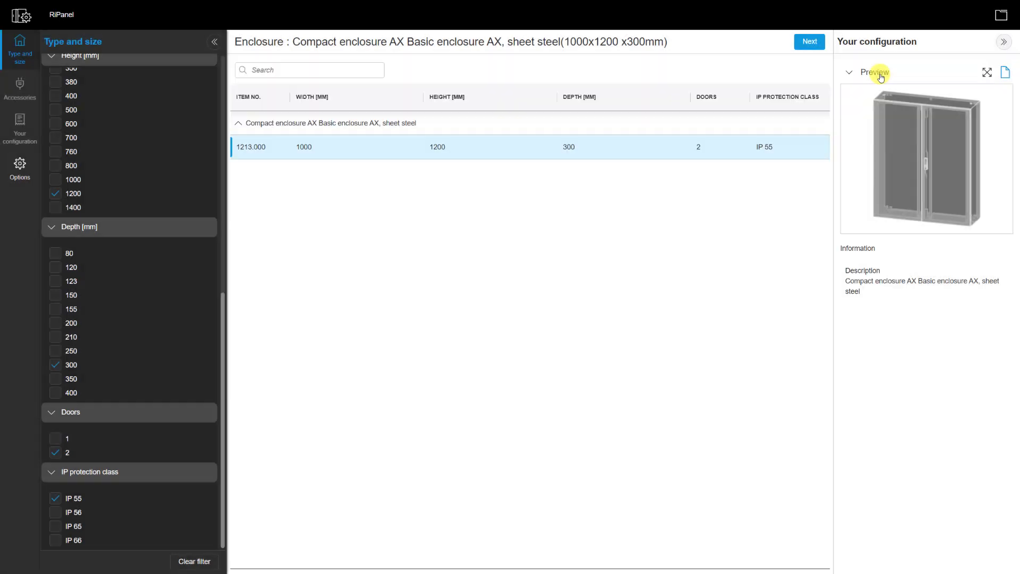
Proceed to recommended accessories and keep the Double-bit 3 mm lock insert
{"action": "left_click", "coordinate": [808, 44]}
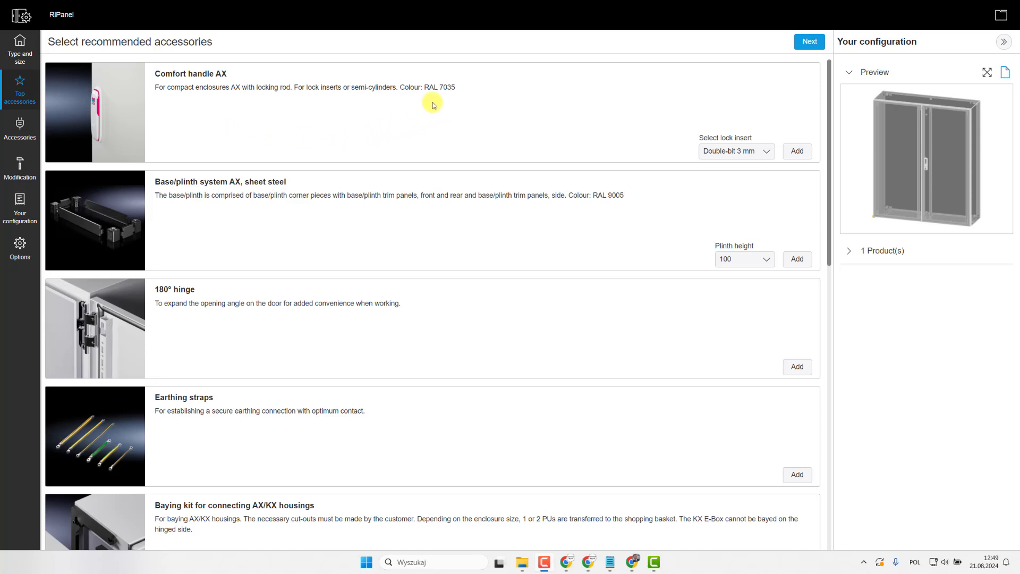
{"action": "left_click", "coordinate": [709, 152]}
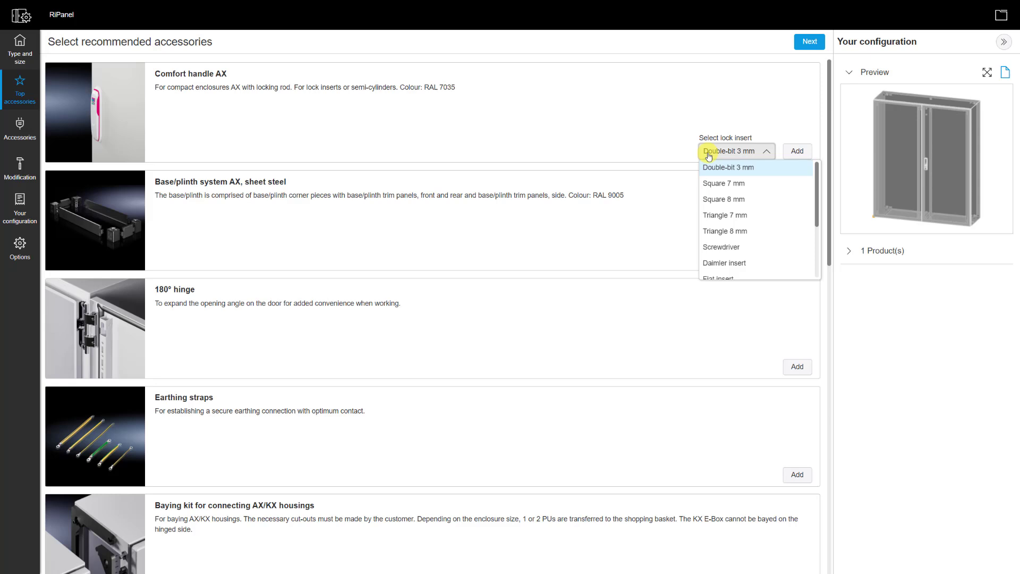
{"action": "left_click", "coordinate": [709, 155]}
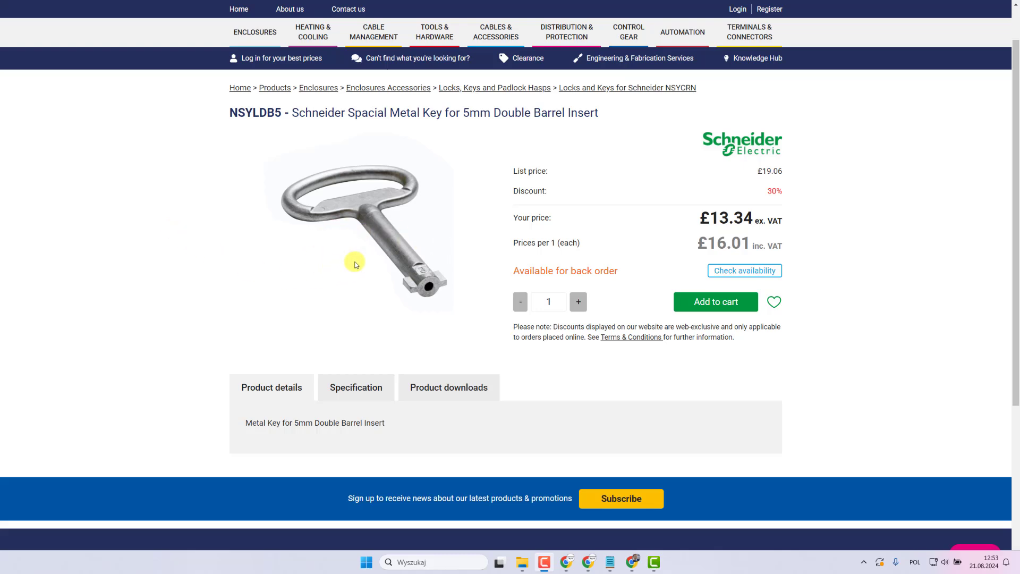
Enlarge the NSYLDB5 metal key product image in the web shop
{"action": "left_click", "coordinate": [405, 246]}
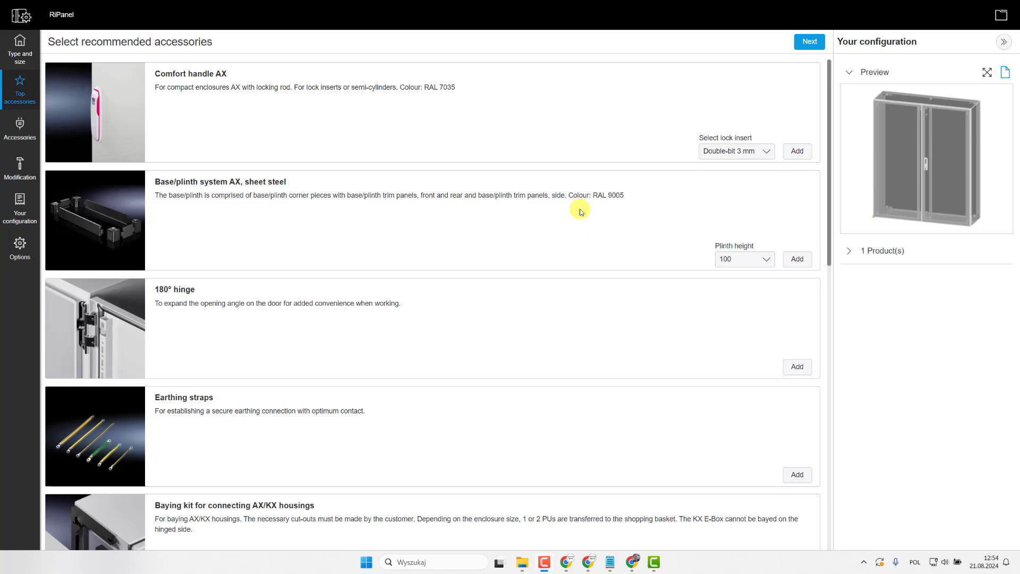
Add the Comfort handle AX and check it in the CAD detail view
{"action": "left_click", "coordinate": [797, 153]}
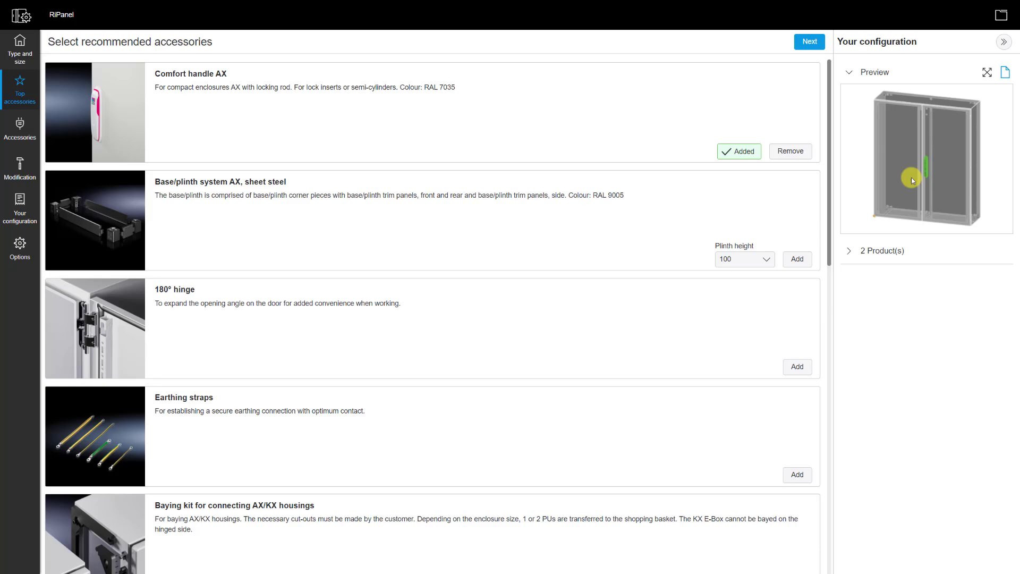
{"action": "left_click", "coordinate": [988, 73]}
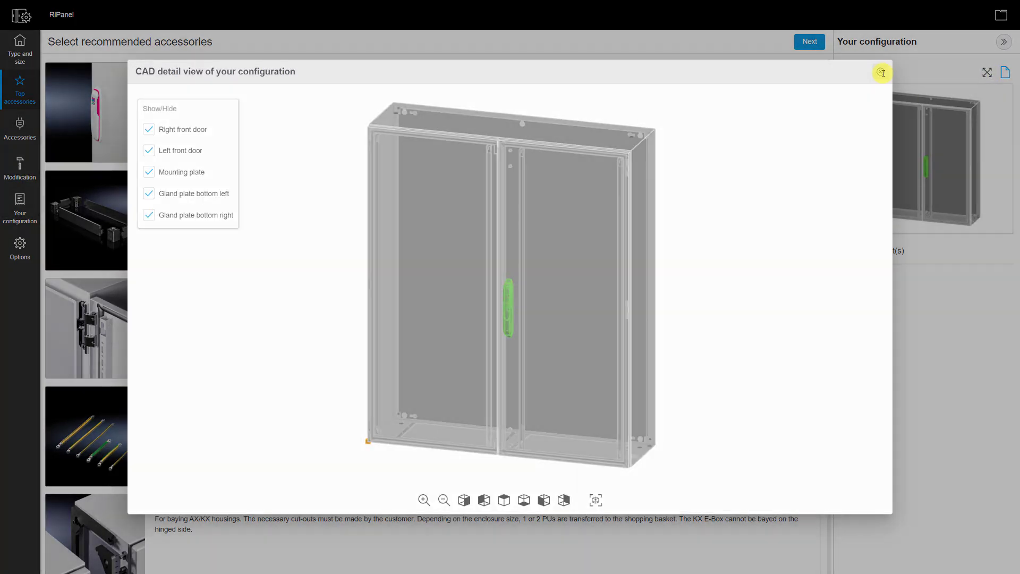
{"action": "left_click", "coordinate": [880, 71]}
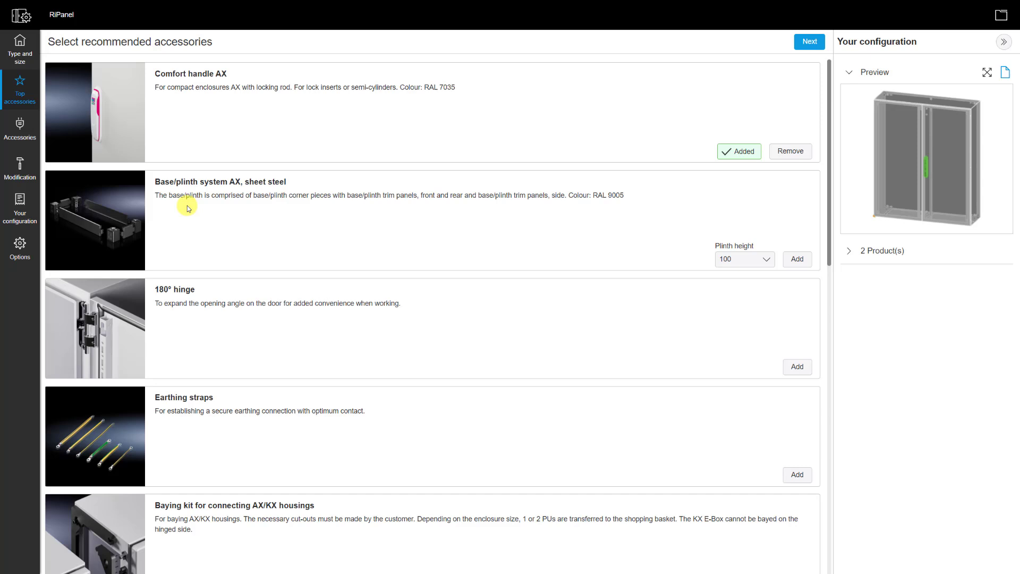
Add the sheet-steel base/plinth system at plinth height 100
{"action": "left_click_drag", "start_coordinate": [245, 181], "coordinate": [285, 181]}
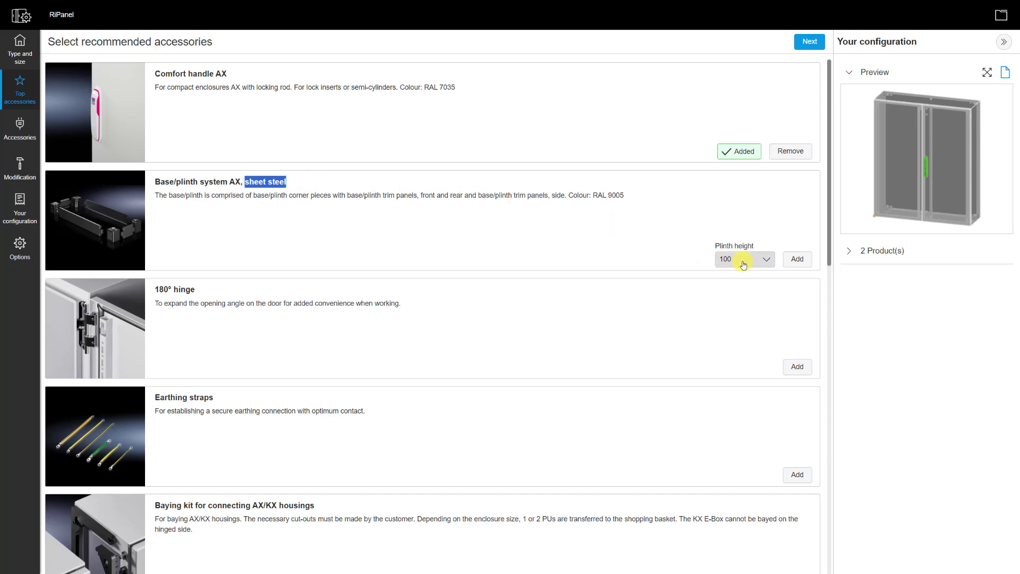
{"action": "left_click", "coordinate": [743, 261]}
{"action": "left_click", "coordinate": [734, 290]}
{"action": "left_click", "coordinate": [796, 259]}
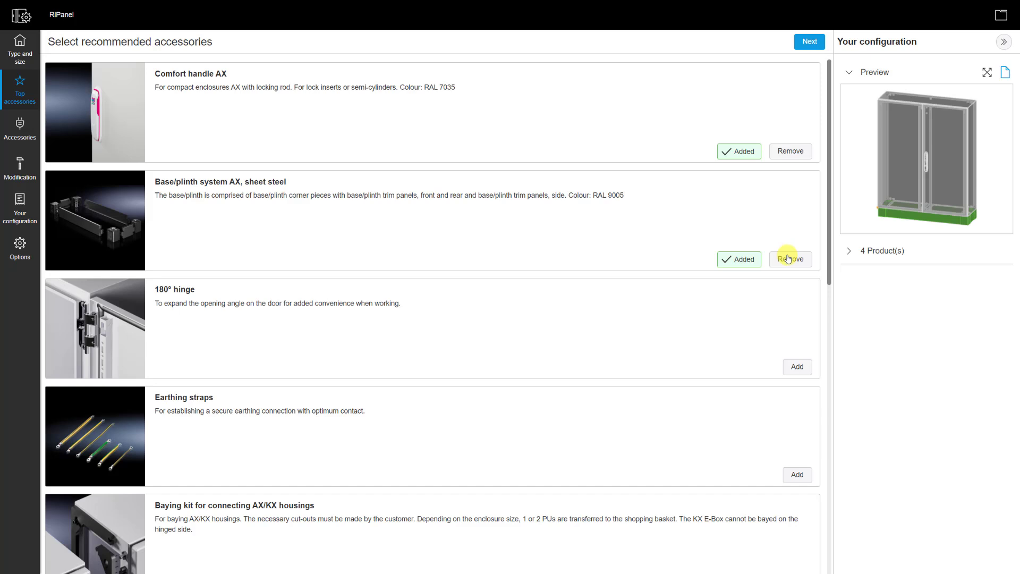
Inspect the plinth underneath in the 3D view, then add the 180° hinge
{"action": "left_click", "coordinate": [989, 72]}
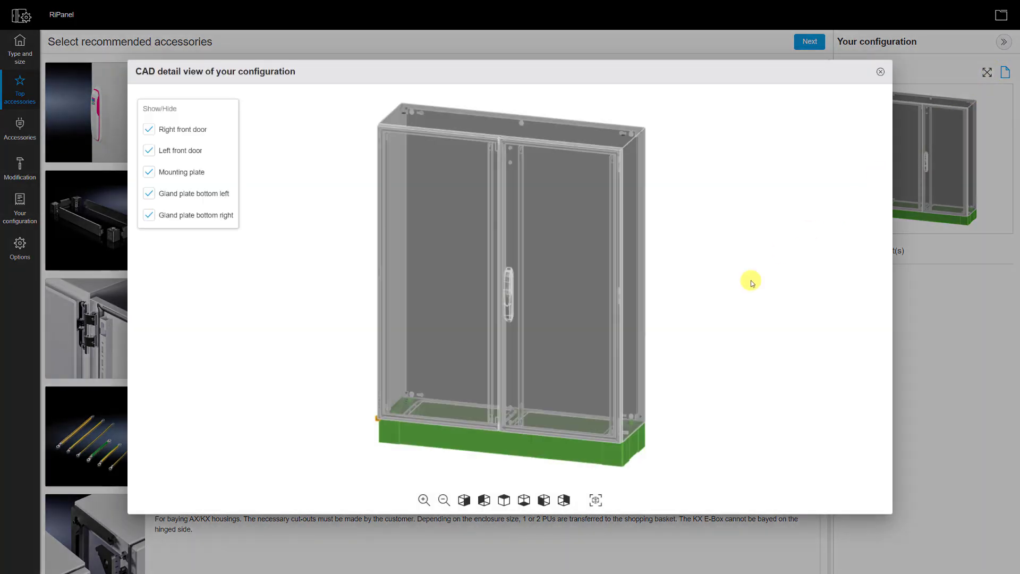
{"action": "mouse_move", "coordinate": [749, 280]}
{"action": "left_mouse_down"}
{"action": "mouse_move", "coordinate": [576, 355]}
{"action": "mouse_move", "coordinate": [490, 335]}
{"action": "left_mouse_up"}
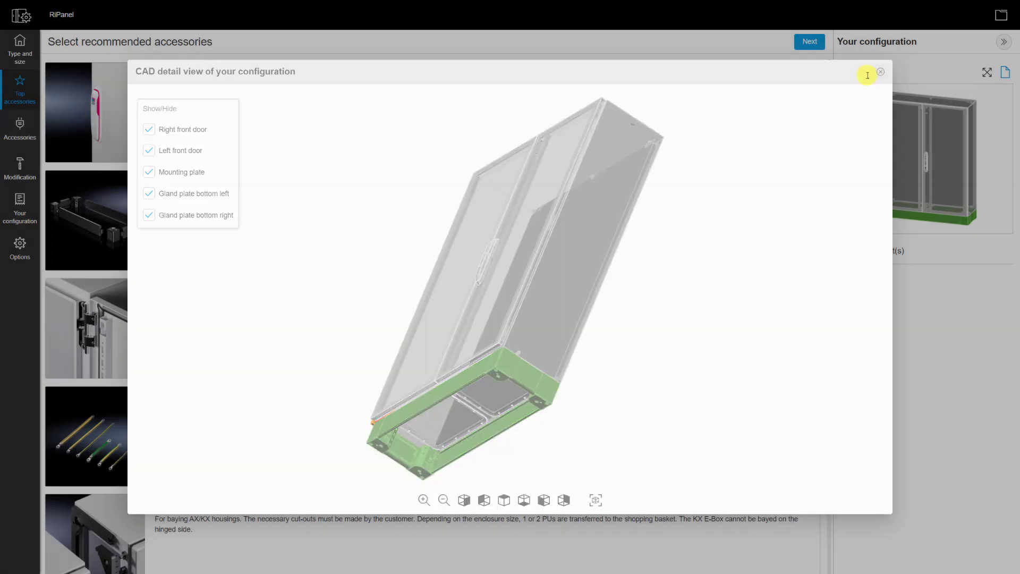
{"action": "left_click", "coordinate": [884, 72]}
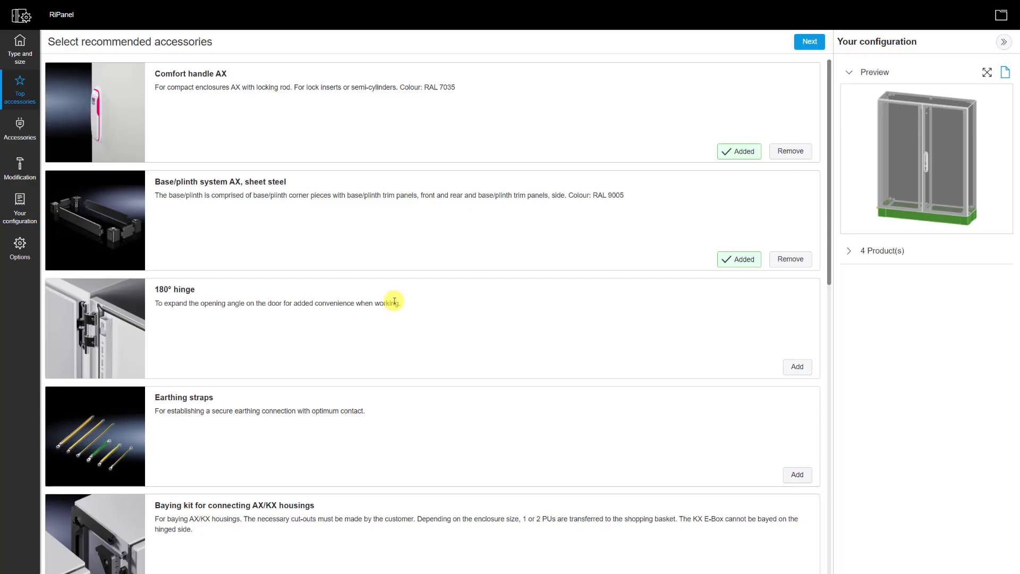
{"action": "left_click", "coordinate": [797, 367]}
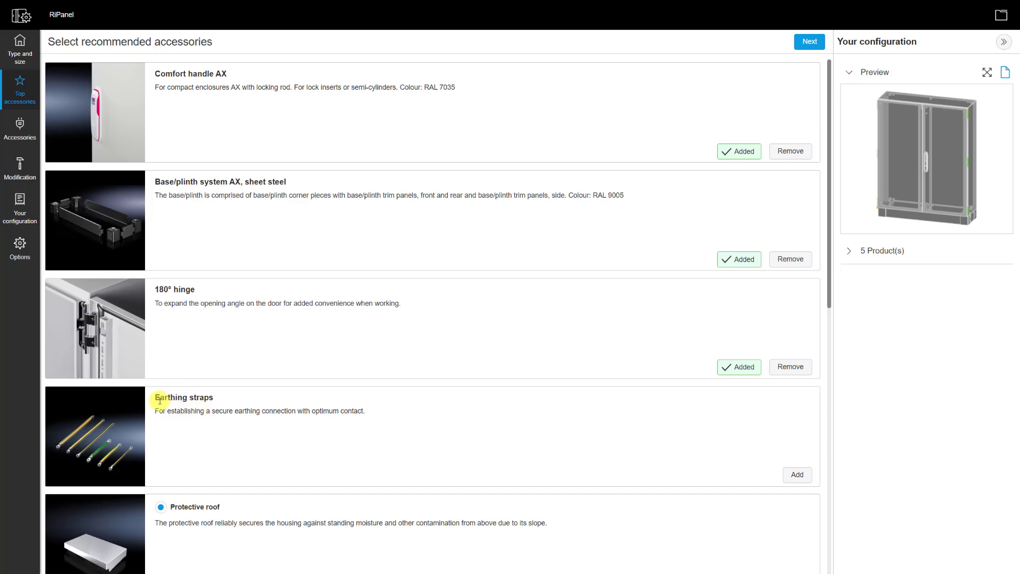
Highlight the Earthing straps accessory title in the list
{"action": "left_click_drag", "start_coordinate": [157, 398], "coordinate": [215, 397]}
{"action": "left_click", "coordinate": [240, 403]}
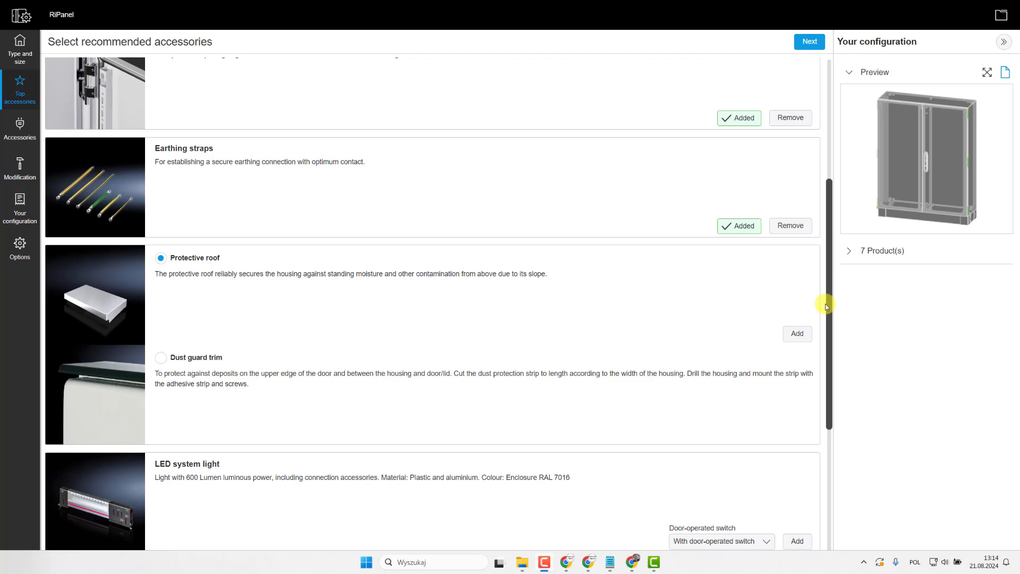
{"action": "scroll", "coordinate": [247, 296], "scroll_direction": "down", "scroll_amount": 2}
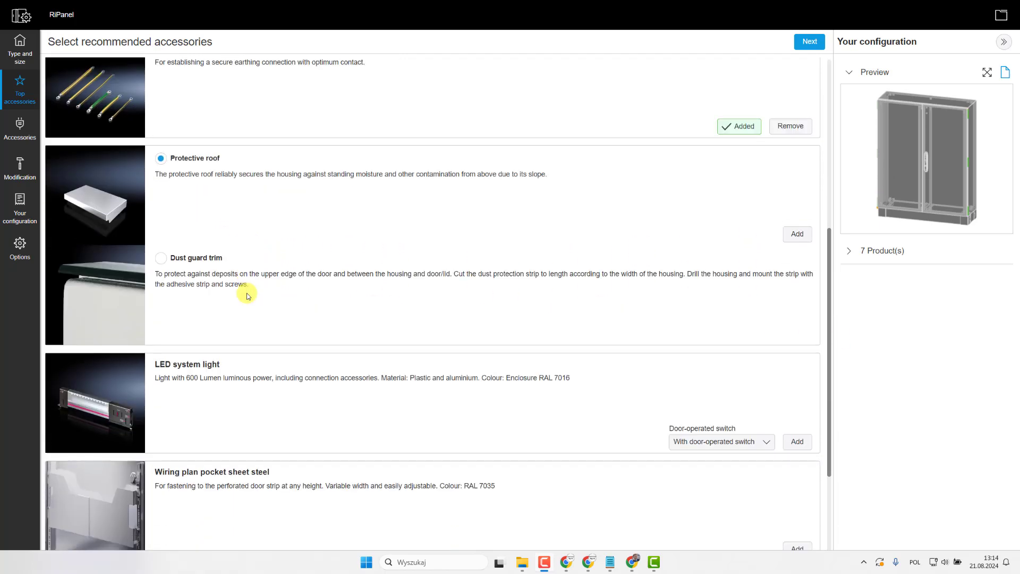
{"action": "scroll", "coordinate": [247, 296], "scroll_direction": "down", "scroll_amount": 1}
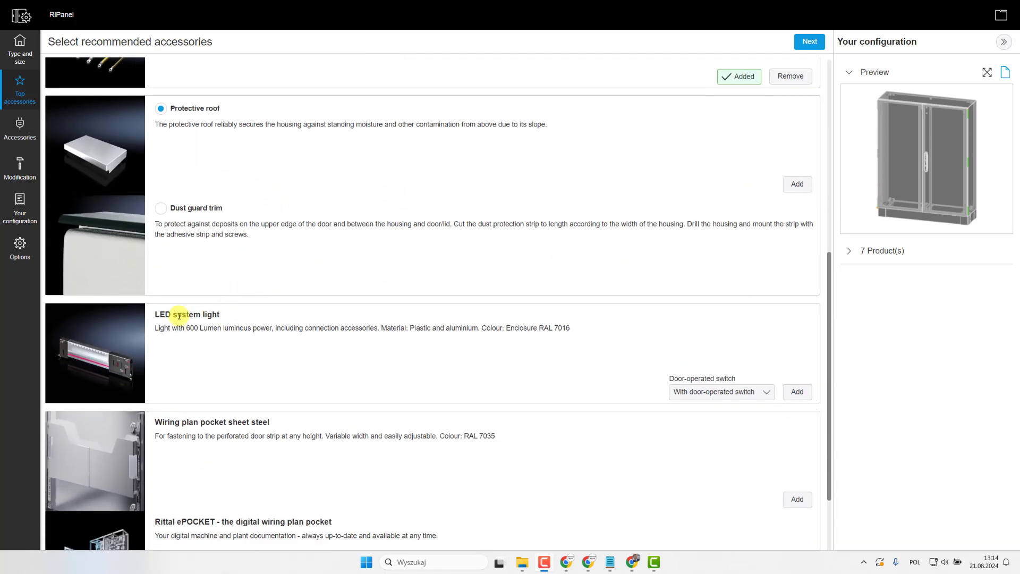
Highlight the LED system light accessory title in the list
{"action": "left_click_drag", "start_coordinate": [173, 314], "coordinate": [231, 314]}
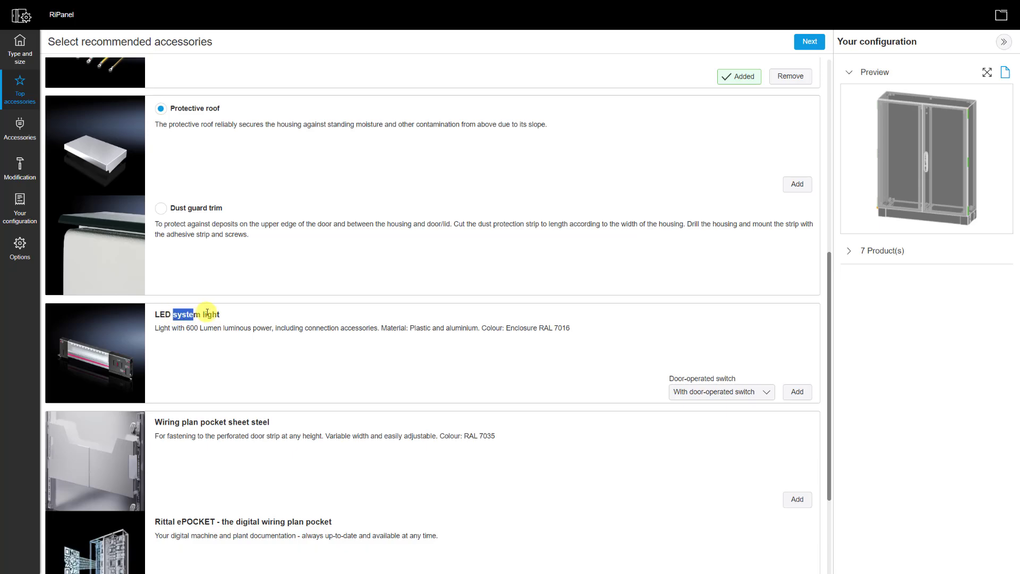
{"action": "left_click", "coordinate": [233, 314]}
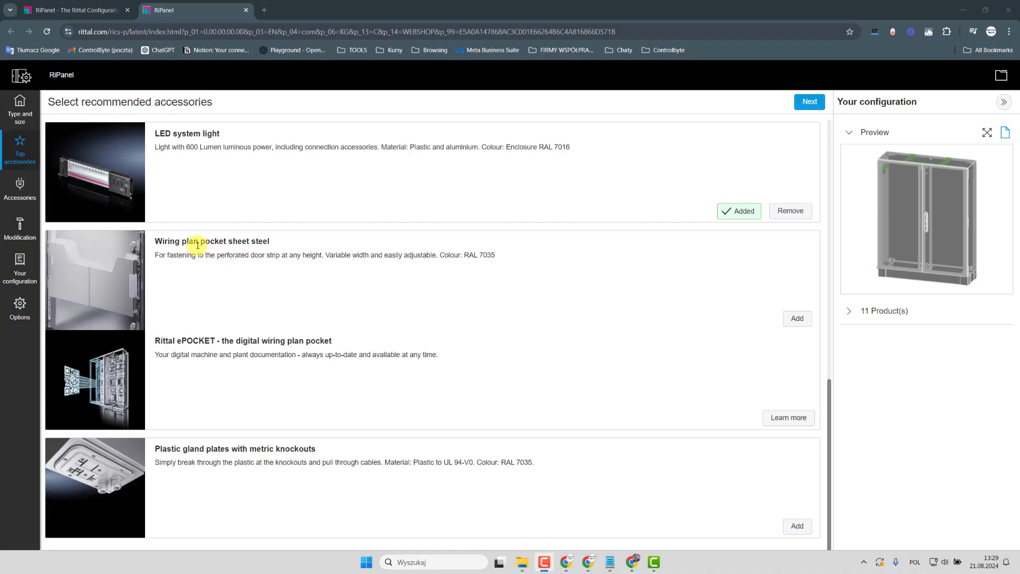
Add the Wiring plan pocket sheet steel and highlight the Rittal ePOCKET name and description
{"action": "left_click_drag", "start_coordinate": [157, 241], "coordinate": [223, 241]}
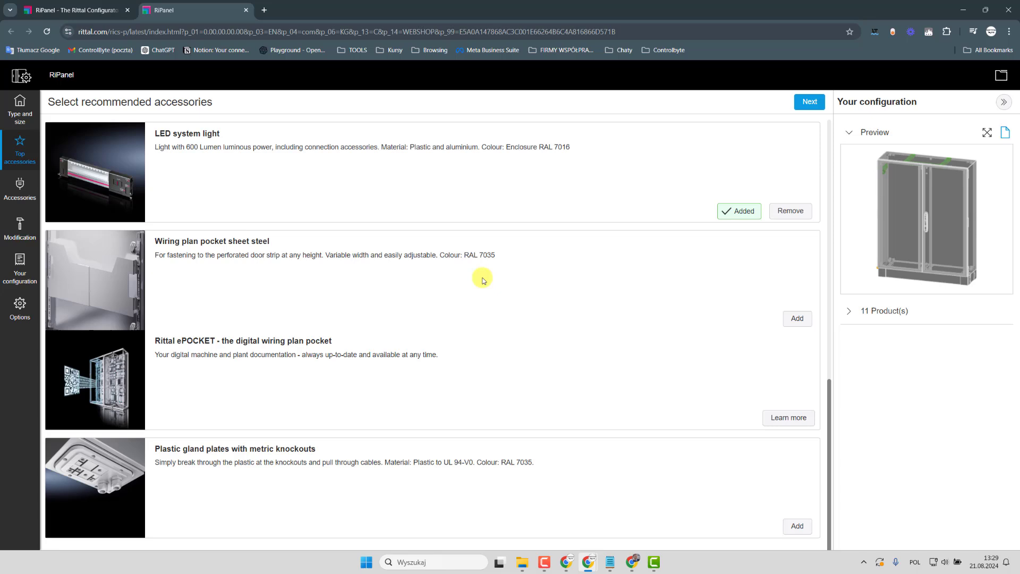
{"action": "left_click", "coordinate": [793, 317]}
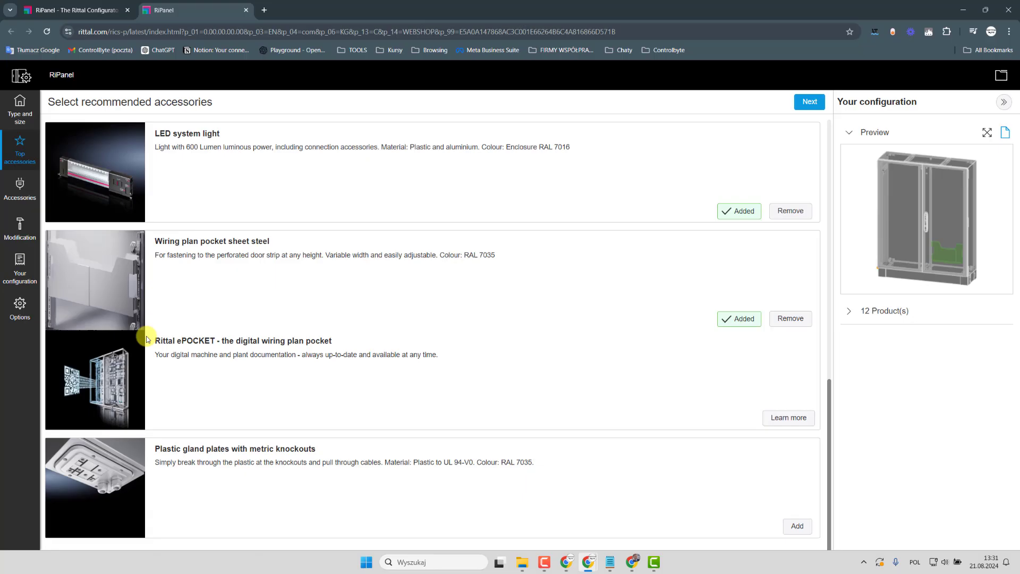
{"action": "left_click_drag", "start_coordinate": [157, 339], "coordinate": [215, 342]}
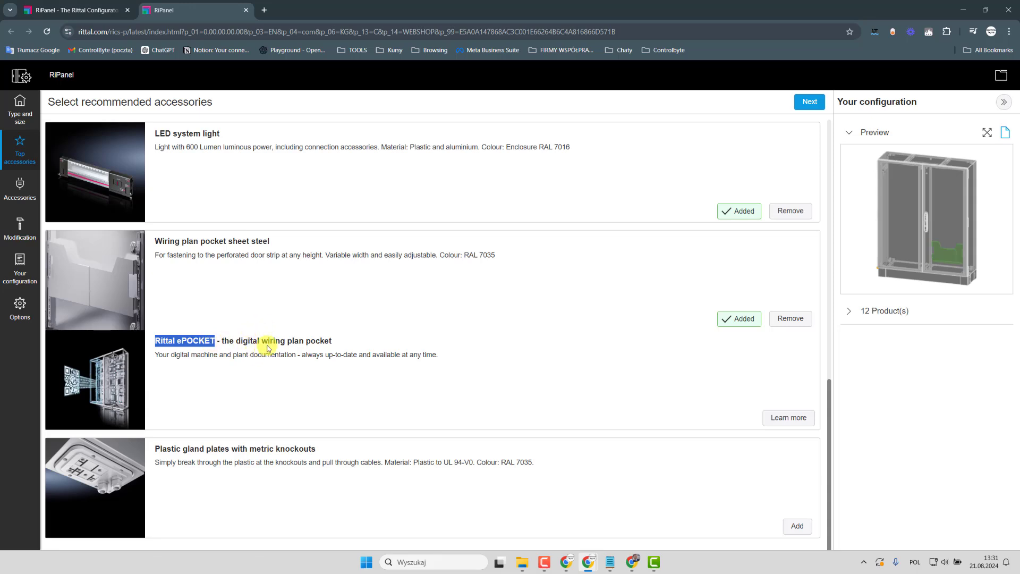
{"action": "left_click_drag", "start_coordinate": [438, 355], "coordinate": [159, 343]}
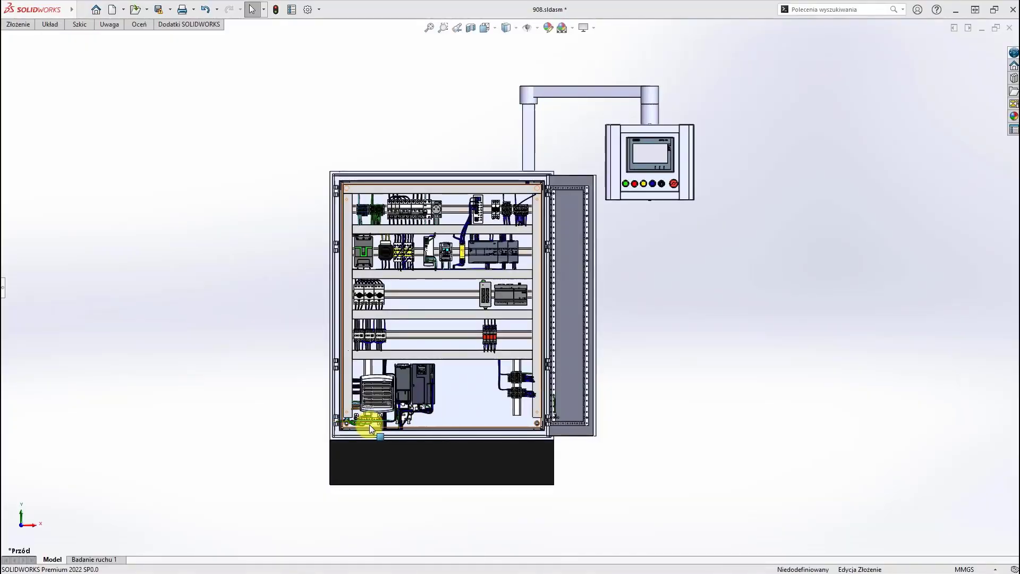
{"action": "middle_click", "coordinate": [369, 425]}
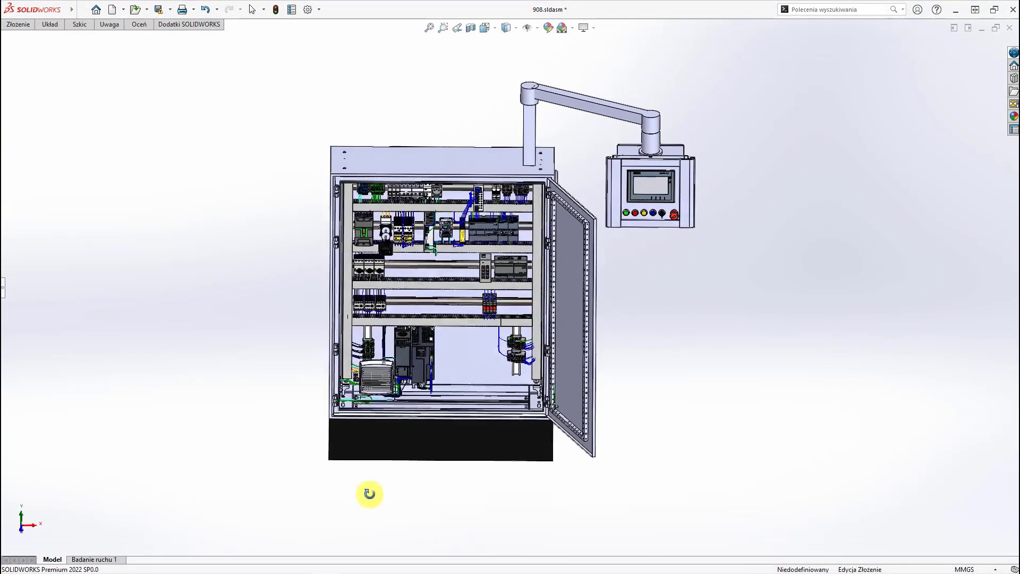
{"action": "scroll", "coordinate": [372, 368], "scroll_direction": "down", "scroll_amount": 3}
{"action": "scroll", "coordinate": [392, 328], "scroll_direction": "down", "scroll_amount": 3}
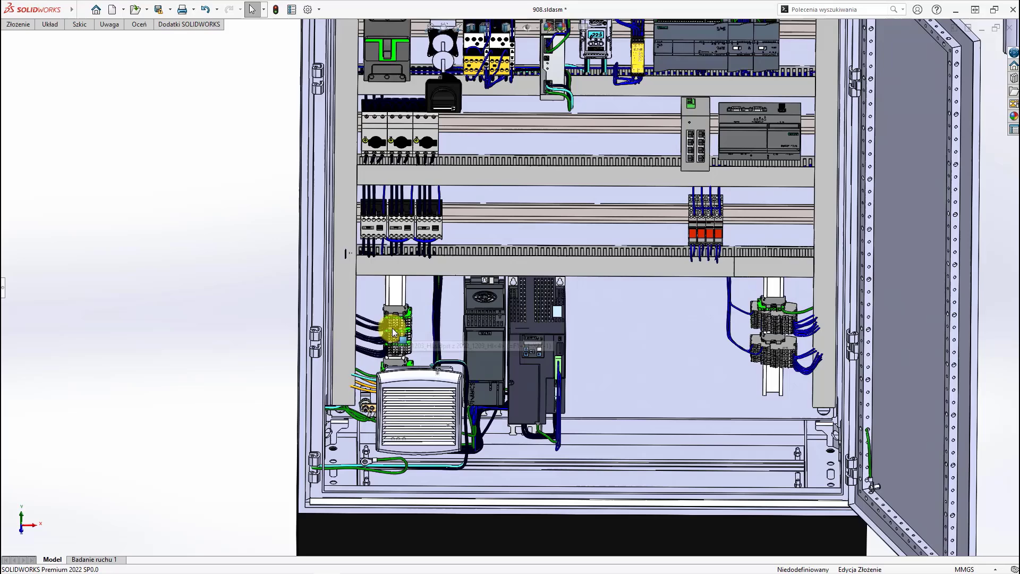
{"action": "scroll", "coordinate": [393, 328], "scroll_direction": "down", "scroll_amount": 3}
{"action": "scroll", "coordinate": [406, 327], "scroll_direction": "down", "scroll_amount": 3}
{"action": "scroll", "coordinate": [444, 343], "scroll_direction": "down", "scroll_amount": 3}
{"action": "scroll", "coordinate": [457, 347], "scroll_direction": "down", "scroll_amount": 2}
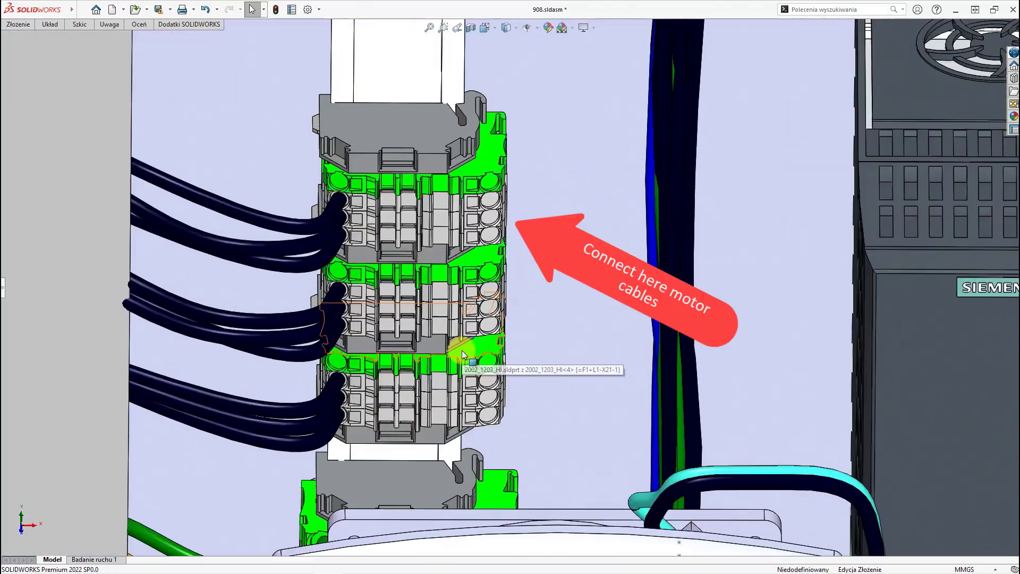
{"action": "scroll", "coordinate": [462, 349], "scroll_direction": "down", "scroll_amount": 1}
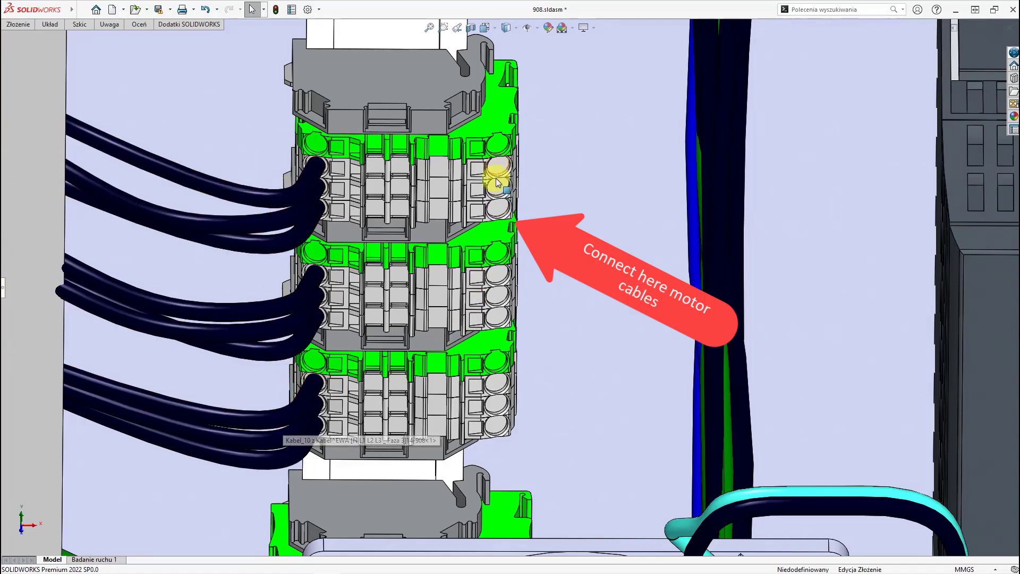
{"action": "middle_click", "coordinate": [496, 285]}
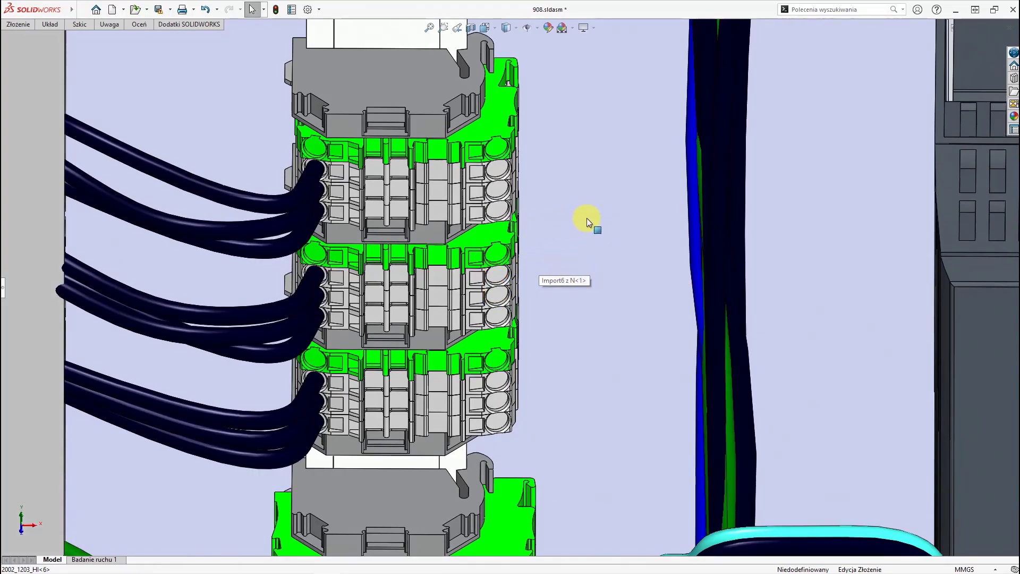
{"action": "scroll", "coordinate": [578, 266], "scroll_direction": "up", "scroll_amount": 3}
{"action": "scroll", "coordinate": [578, 266], "scroll_direction": "up", "scroll_amount": 2}
{"action": "scroll", "coordinate": [578, 266], "scroll_direction": "down", "scroll_amount": 8}
{"action": "scroll", "coordinate": [578, 267], "scroll_direction": "down", "scroll_amount": 2}
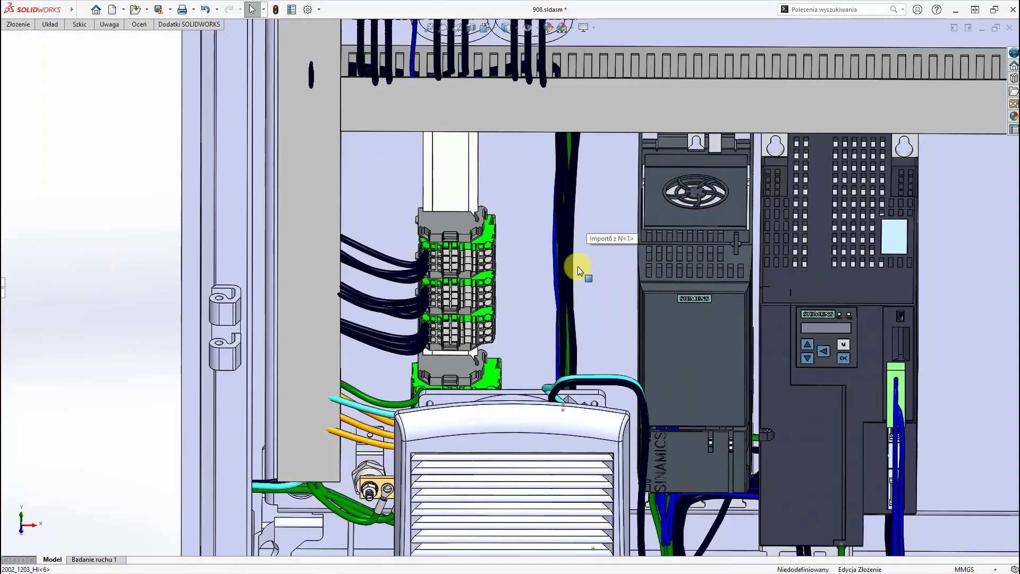
{"action": "scroll", "coordinate": [578, 266], "scroll_direction": "down", "scroll_amount": 3}
{"action": "scroll", "coordinate": [597, 288], "scroll_direction": "down", "scroll_amount": 3}
{"action": "mouse_move", "coordinate": [745, 441]}
{"action": "left_mouse_down"}
{"action": "mouse_move", "coordinate": [739, 485]}
{"action": "mouse_move", "coordinate": [676, 400]}
{"action": "left_mouse_up"}
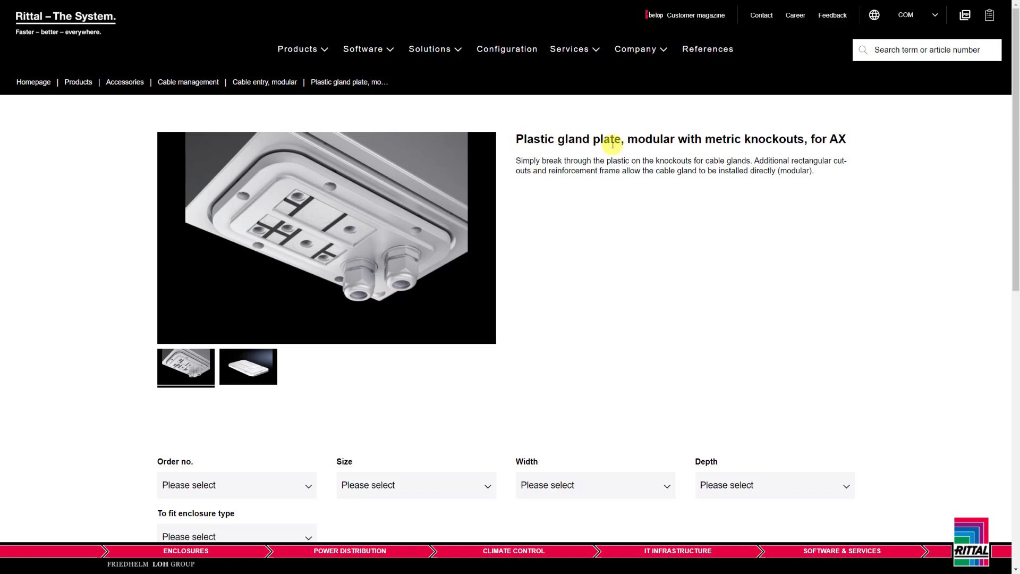
{"action": "left_click_drag", "start_coordinate": [676, 138], "coordinate": [805, 140]}
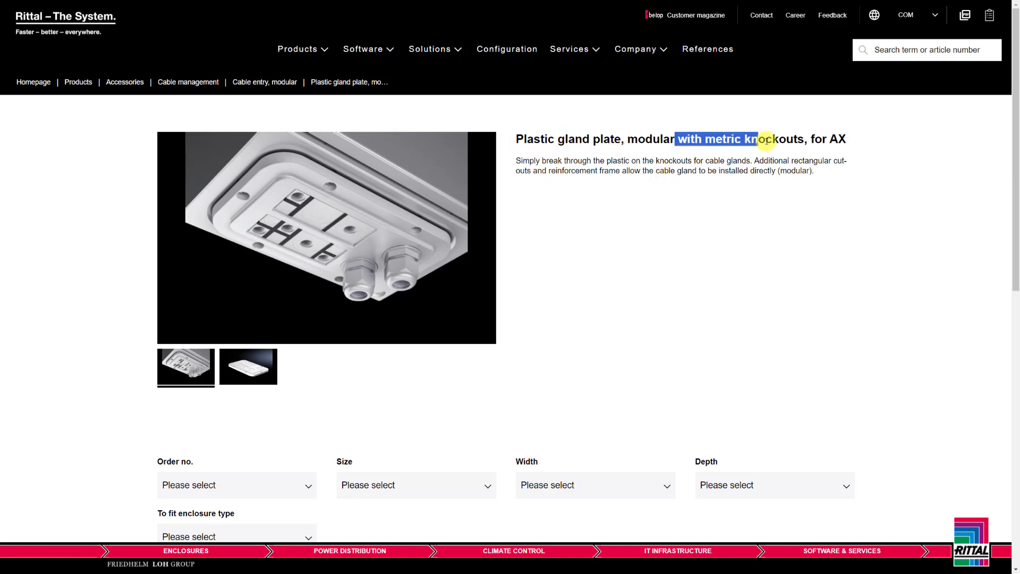
{"action": "left_click", "coordinate": [642, 208]}
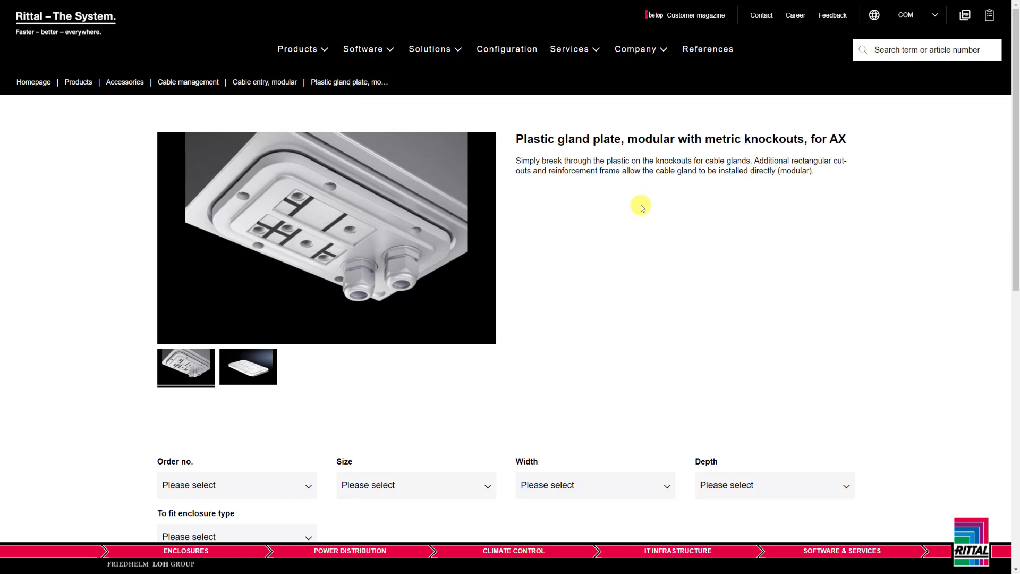
{"action": "left_click_drag", "start_coordinate": [543, 160], "coordinate": [749, 168]}
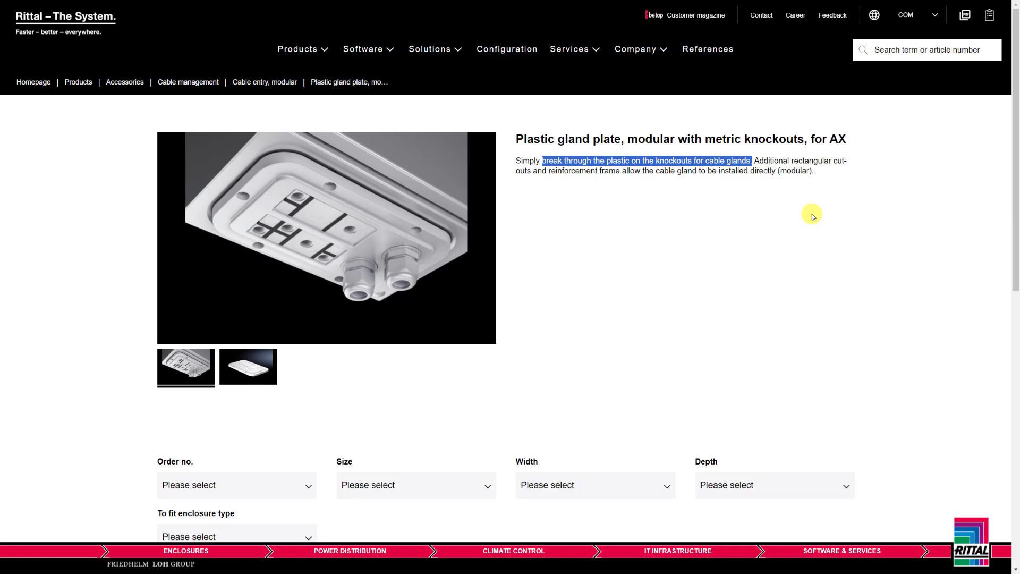
{"action": "left_click", "coordinate": [582, 261]}
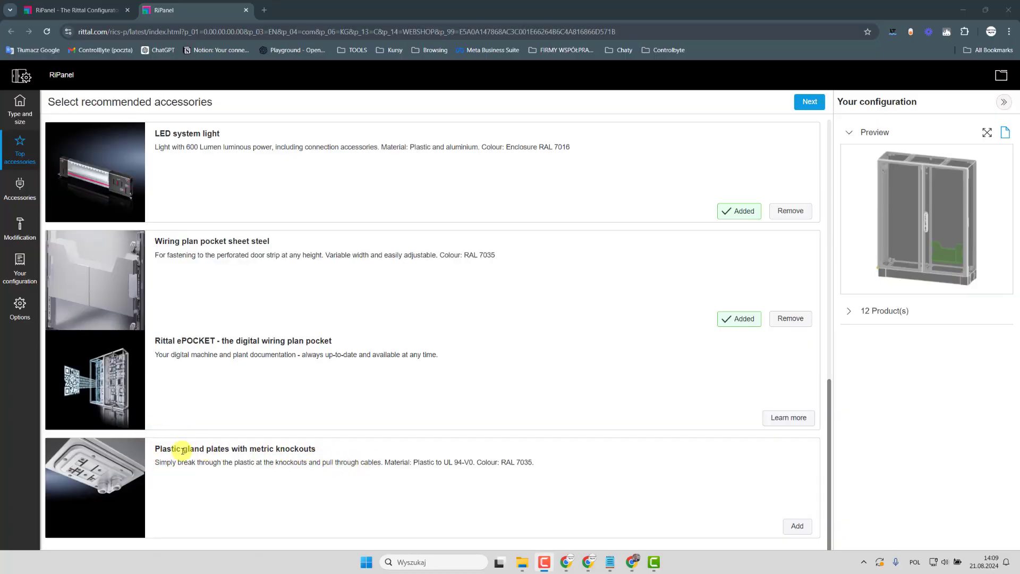
Add the plastic gland plates with metric knockouts and inspect the cabinet in the enlarged CAD view
{"action": "left_click", "coordinate": [800, 526]}
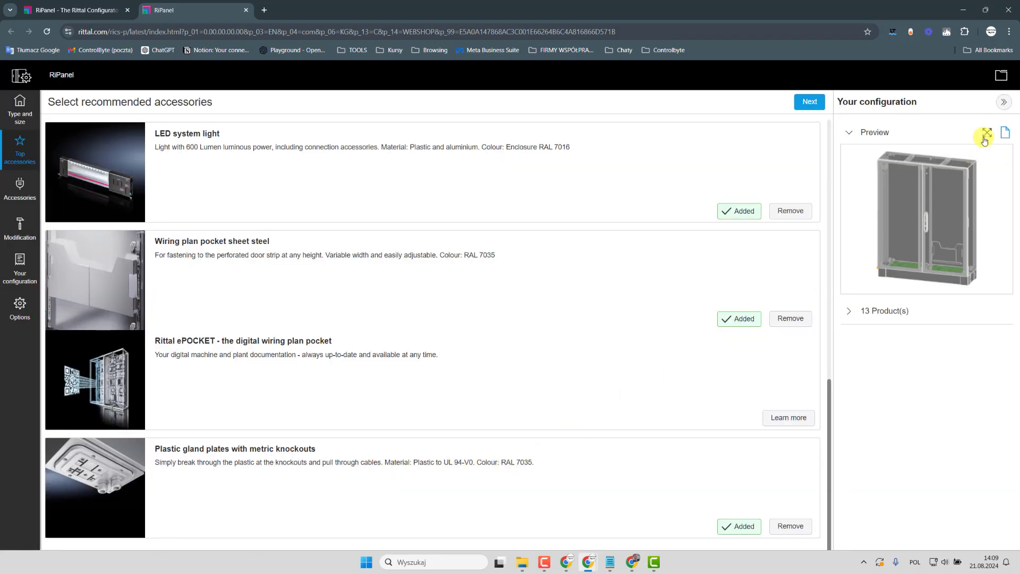
{"action": "left_click", "coordinate": [985, 134]}
{"action": "mouse_move", "coordinate": [574, 449]}
{"action": "left_mouse_down"}
{"action": "mouse_move", "coordinate": [558, 415]}
{"action": "mouse_move", "coordinate": [700, 412]}
{"action": "mouse_move", "coordinate": [670, 424]}
{"action": "left_mouse_up"}
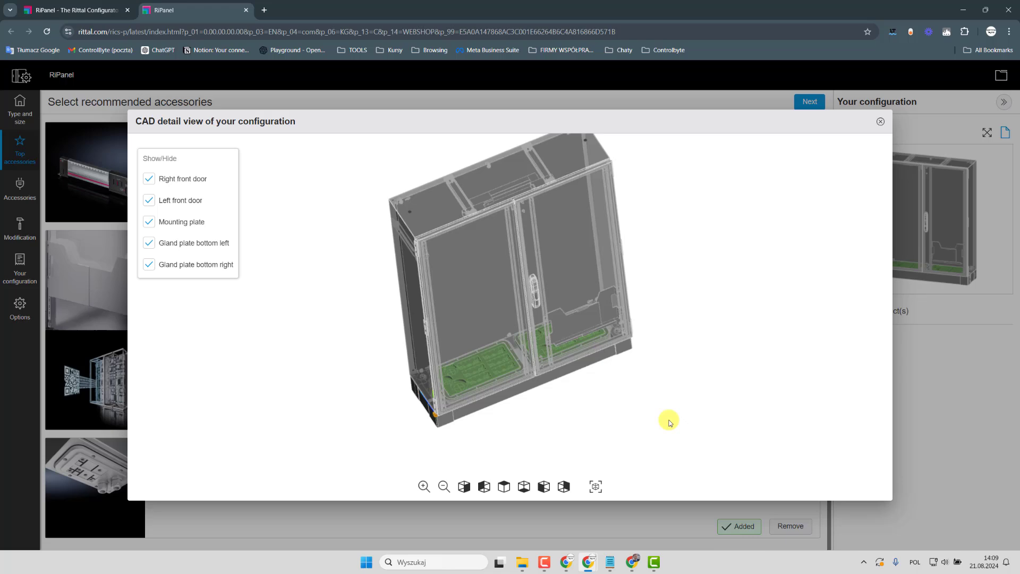
{"action": "left_click_drag", "start_coordinate": [499, 387], "coordinate": [512, 415]}
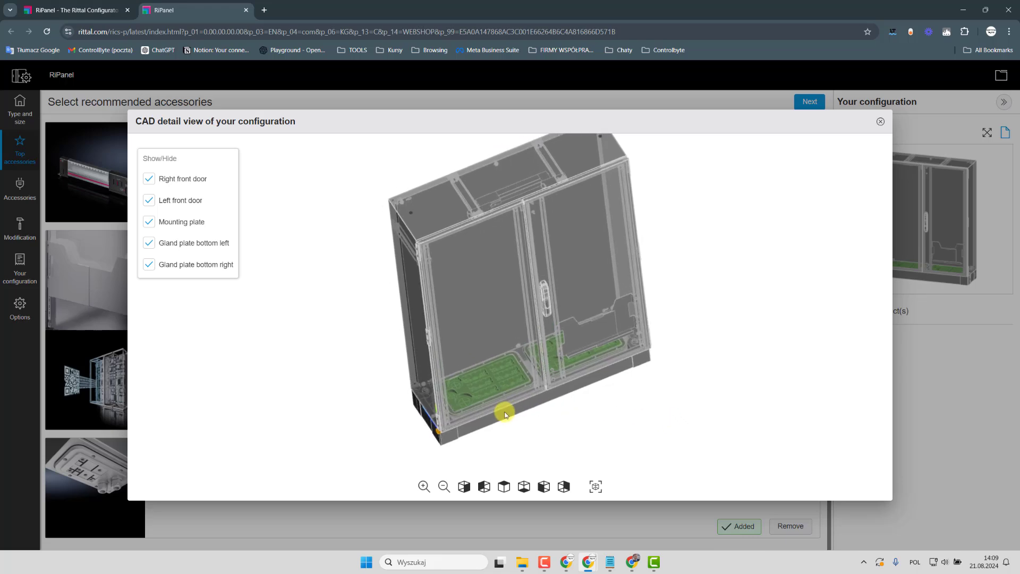
{"action": "scroll", "coordinate": [512, 416], "scroll_direction": "down", "scroll_amount": 2}
{"action": "scroll", "coordinate": [512, 415], "scroll_direction": "up", "scroll_amount": 2}
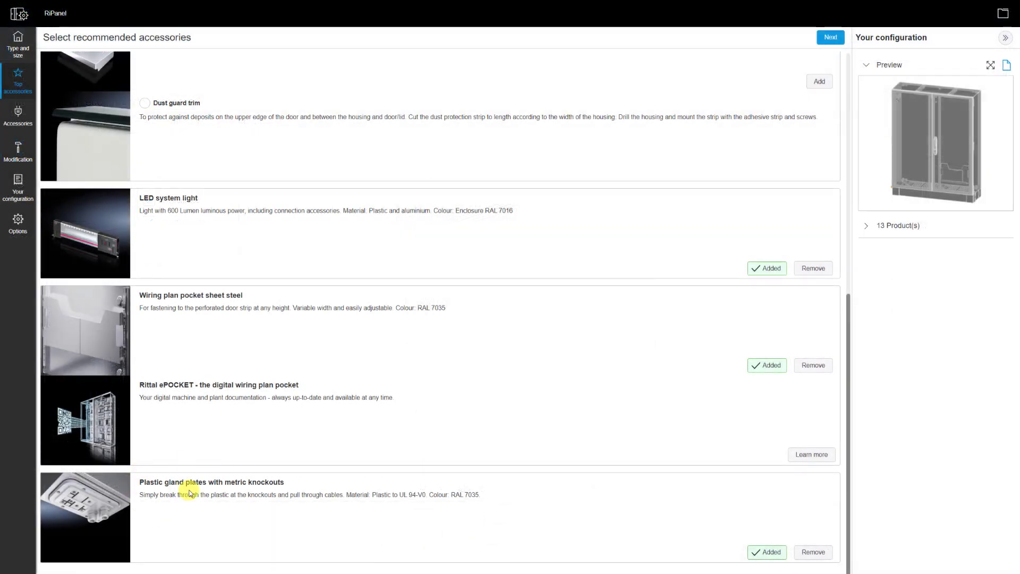
Browse the Accessories categories: Base/plinth, Doors and locks, Interior installation and Climate control
{"action": "left_click", "coordinate": [18, 114]}
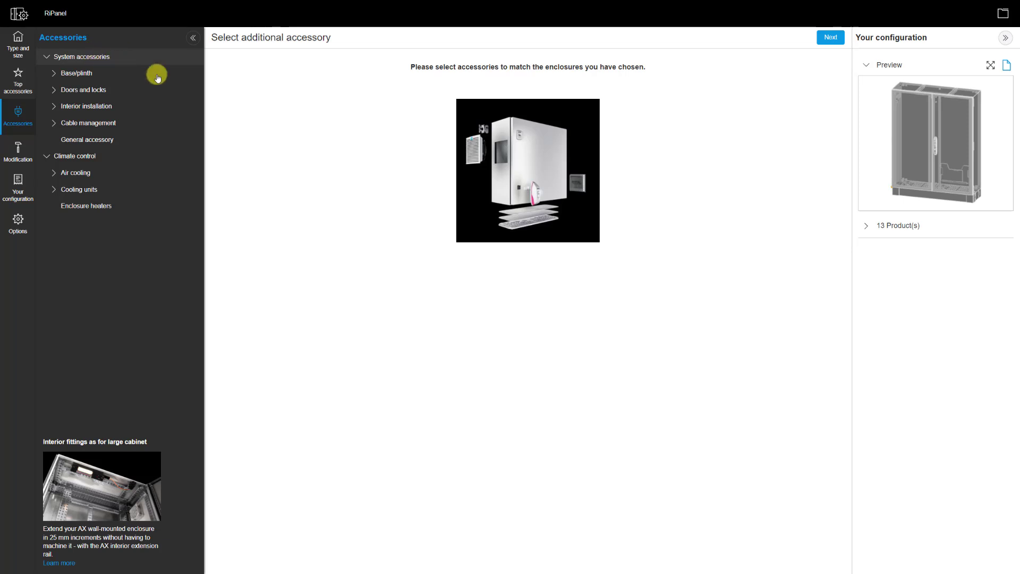
{"action": "left_click", "coordinate": [77, 73]}
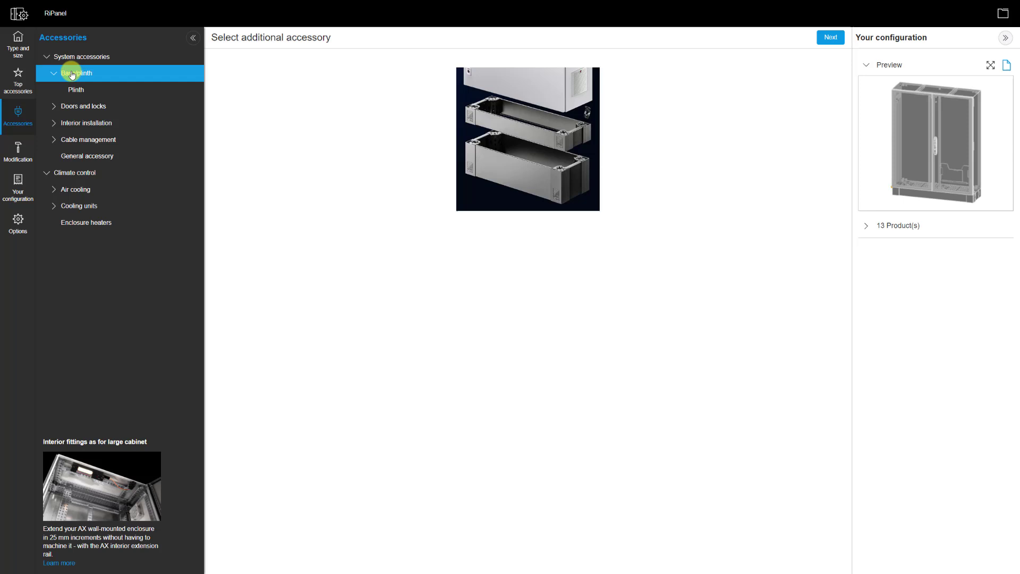
{"action": "left_click", "coordinate": [83, 107]}
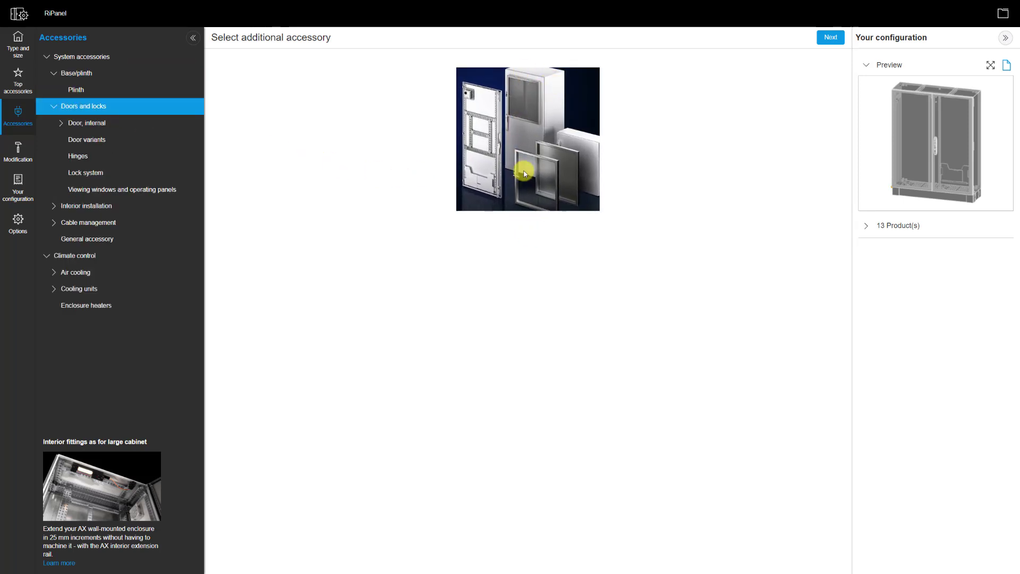
{"action": "left_click", "coordinate": [86, 205]}
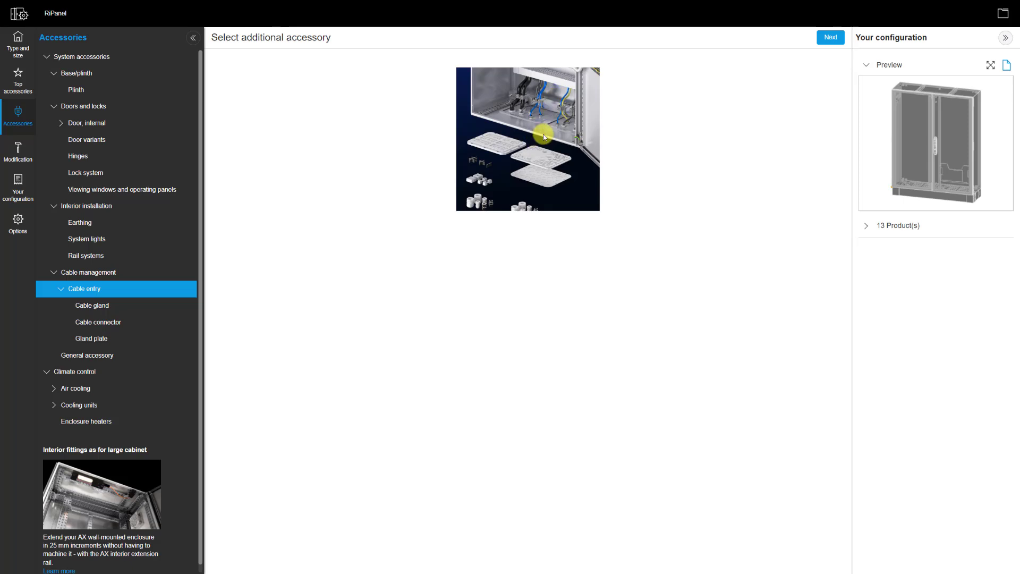
{"action": "left_click", "coordinate": [70, 371]}
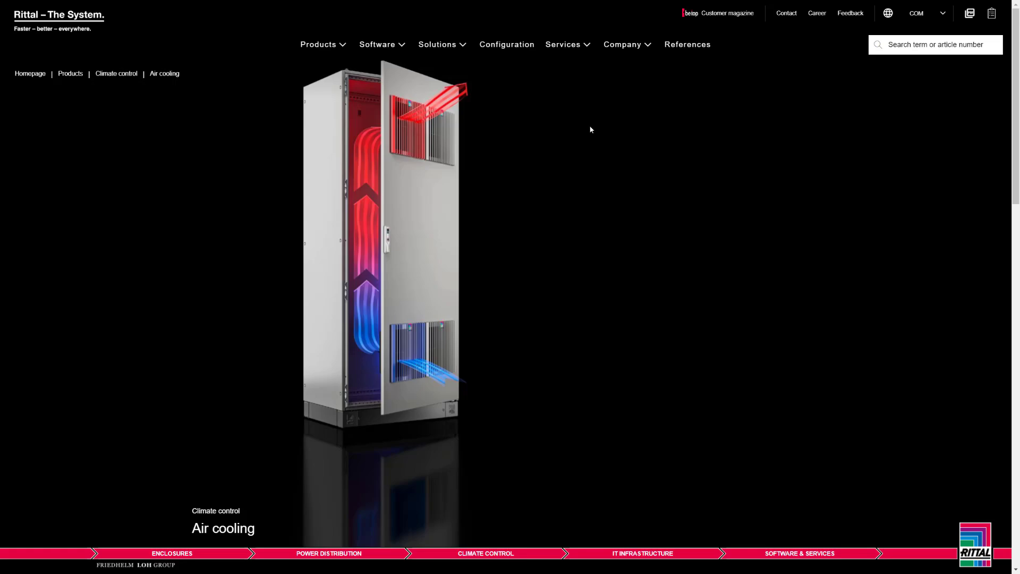
{"action": "scroll", "coordinate": [591, 129], "scroll_direction": "down", "scroll_amount": 5}
{"action": "scroll", "coordinate": [591, 128], "scroll_direction": "down", "scroll_amount": 5}
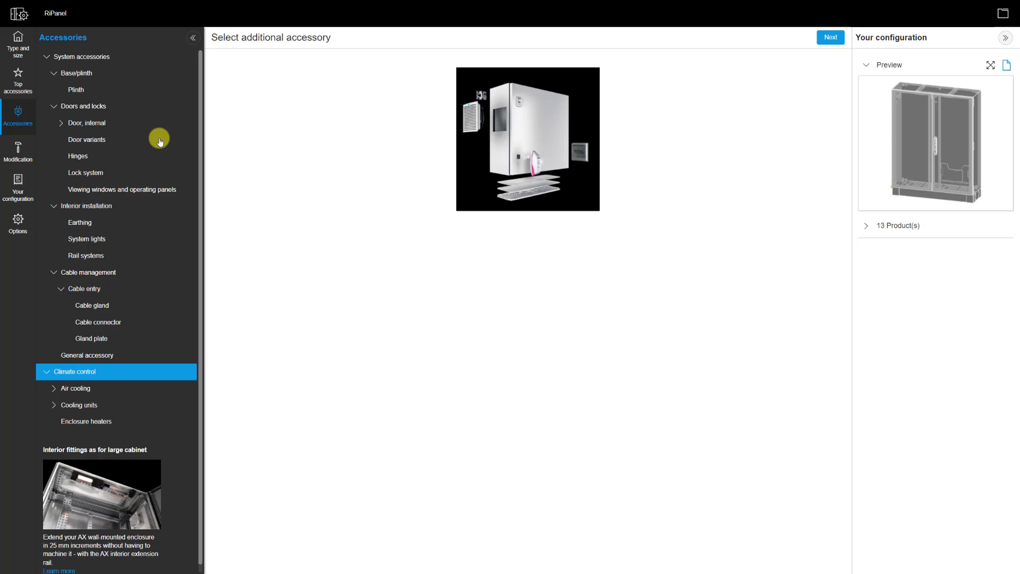
Switch to the Modification step for cut-outs and drilled holes
{"action": "left_click", "coordinate": [18, 150]}
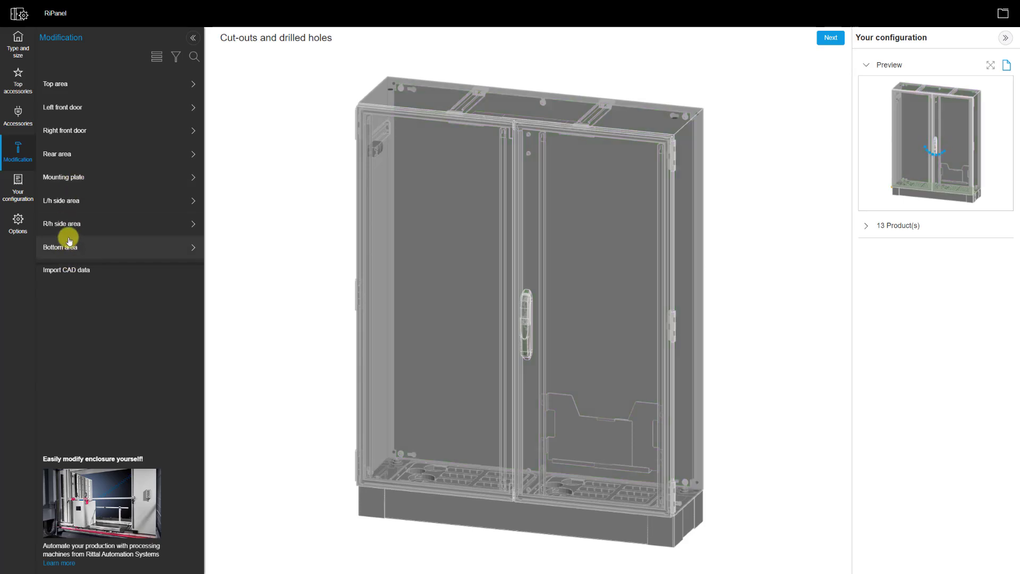
Show the configuration summary listing enclosure 1213.000 with its system accessories and quantities
{"action": "left_click", "coordinate": [18, 187]}
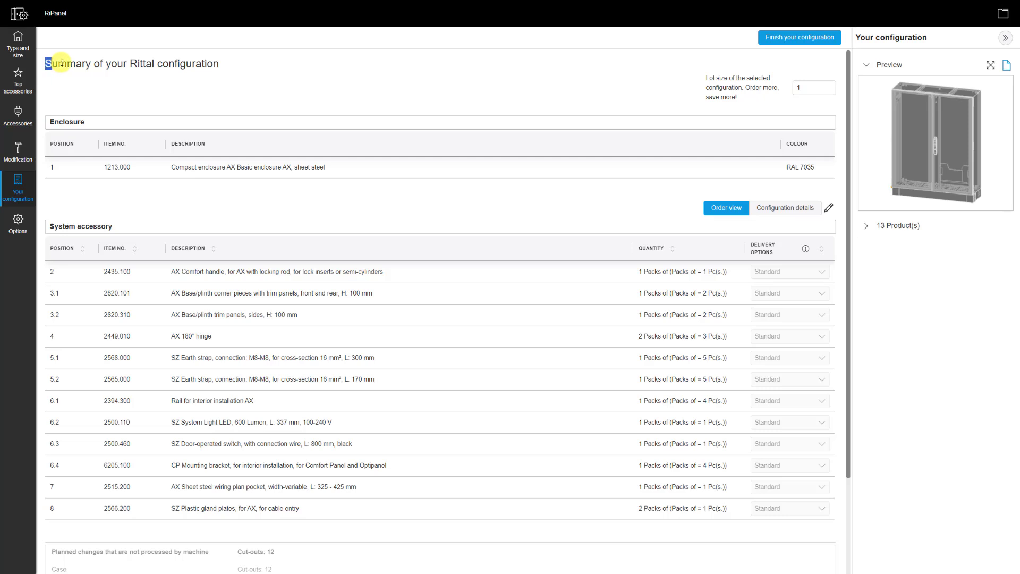
{"action": "left_click_drag", "start_coordinate": [46, 63], "coordinate": [89, 63]}
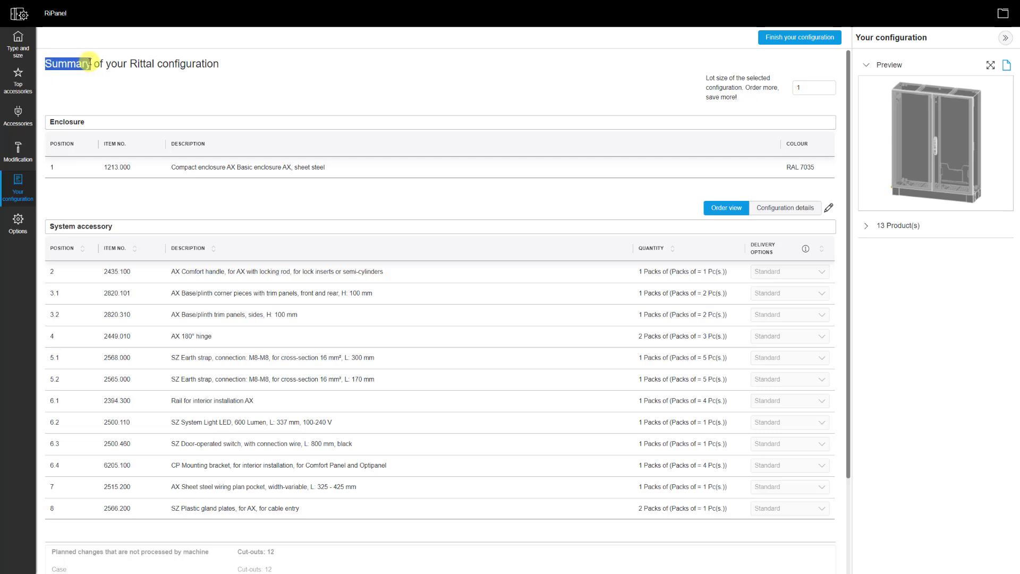
{"action": "left_click_drag", "start_coordinate": [162, 64], "coordinate": [232, 67]}
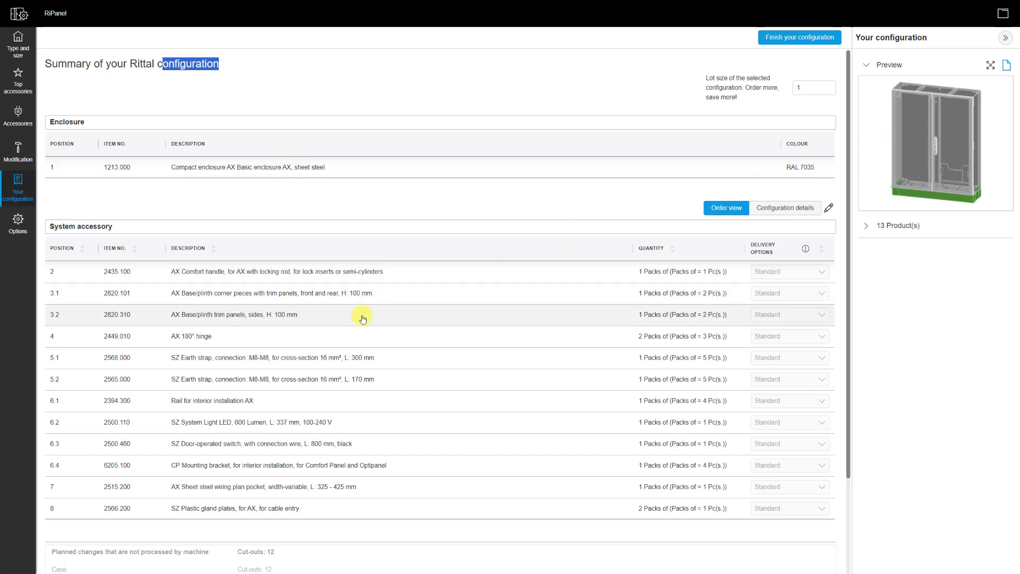
{"action": "left_click", "coordinate": [347, 443]}
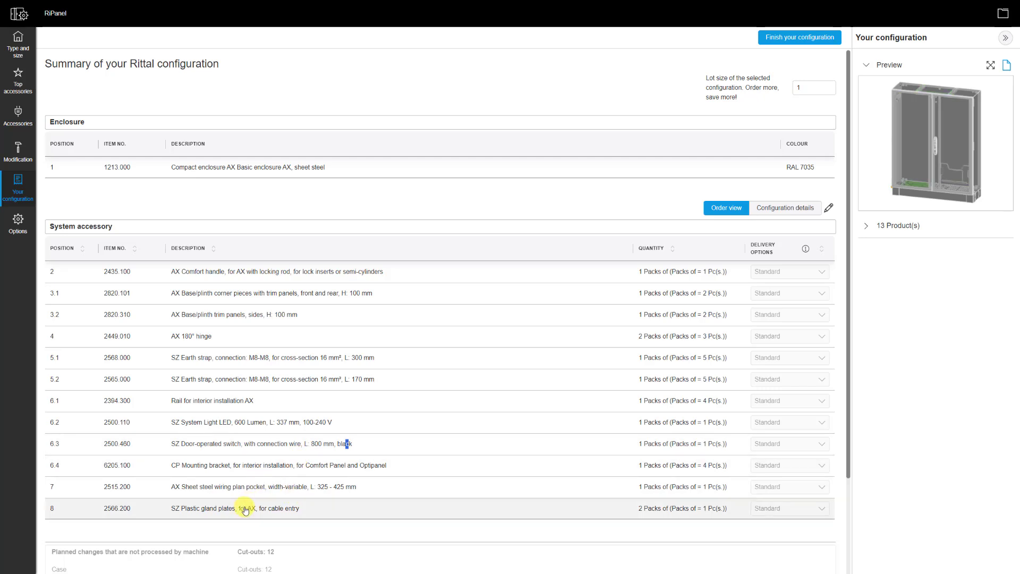
{"action": "scroll", "coordinate": [249, 516], "scroll_direction": "down", "scroll_amount": 1}
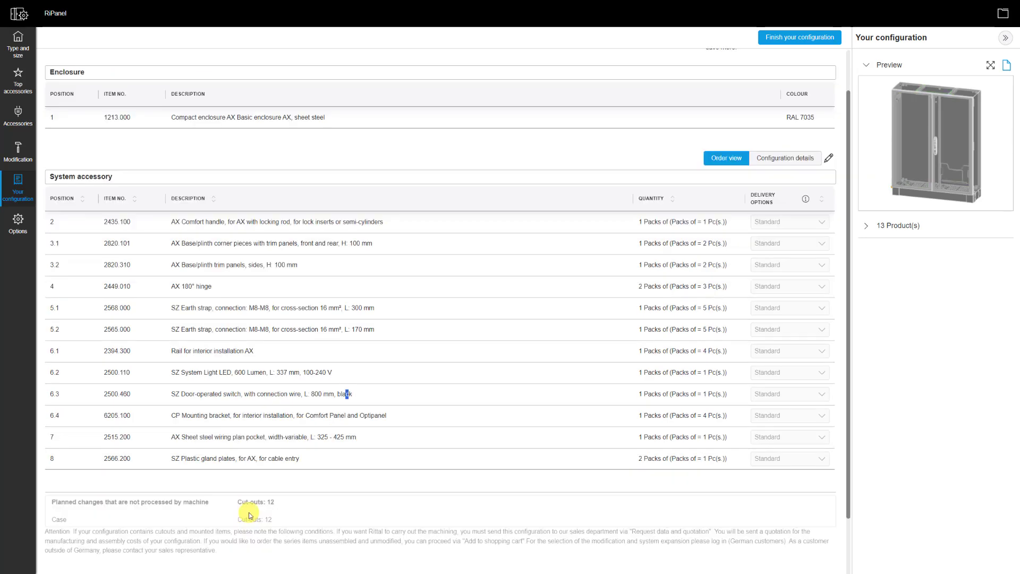
{"action": "scroll", "coordinate": [630, 239], "scroll_direction": "up", "scroll_amount": 1}
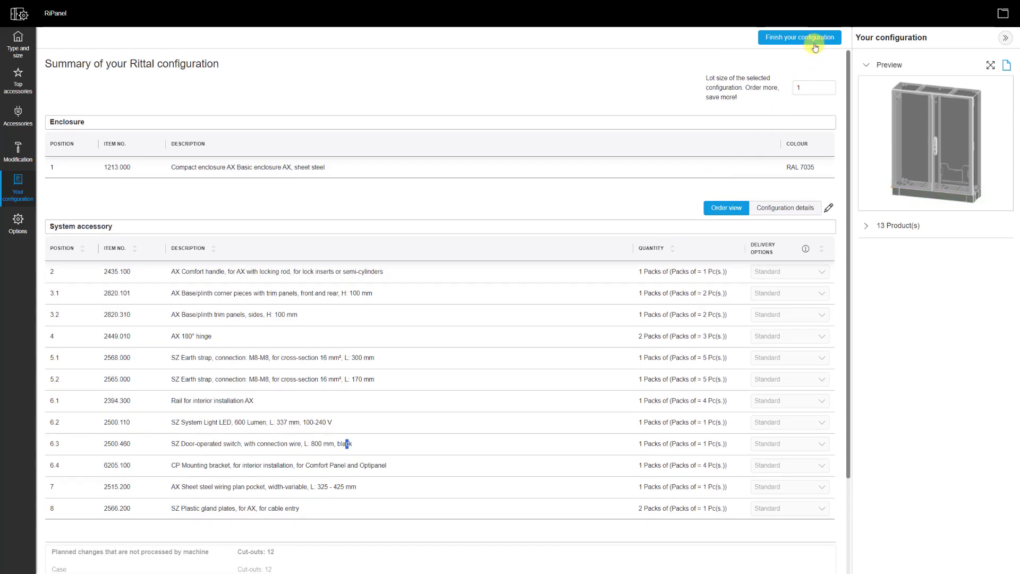
Show the completion options: configuration ID, offer request, technical data, CSV part list, Processing Center
{"action": "left_click", "coordinate": [815, 40]}
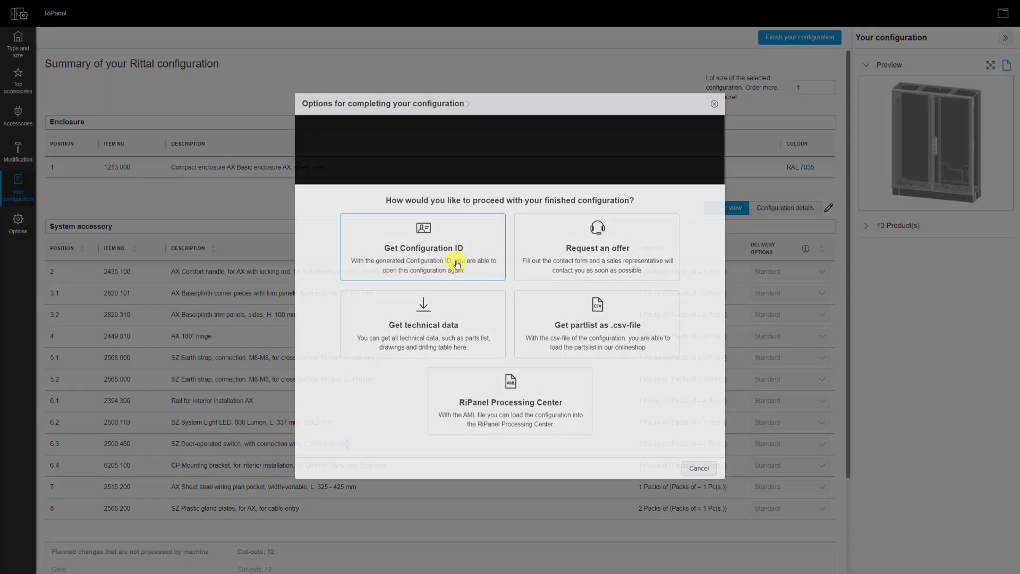